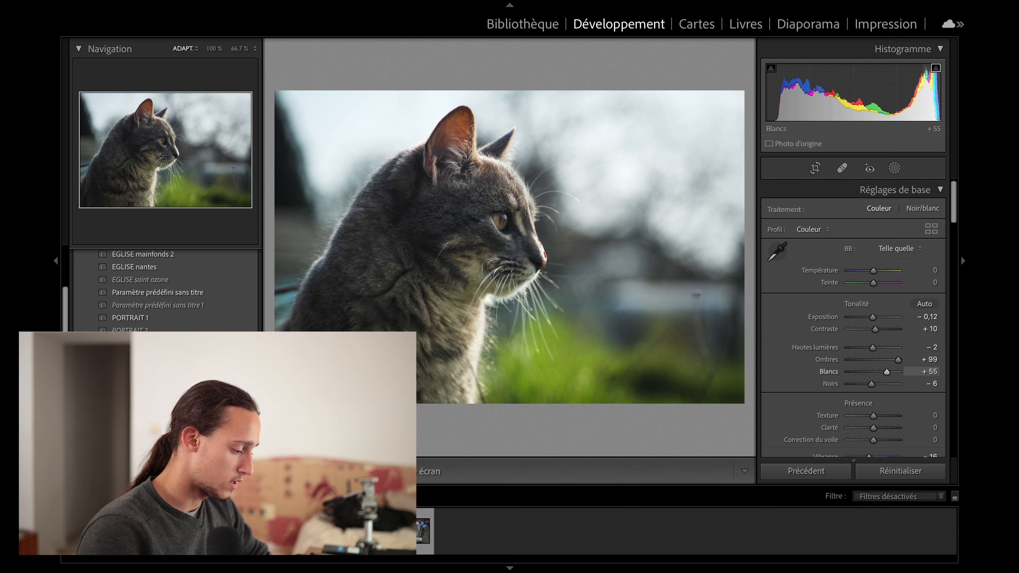
Inspect the grey cat's face at 100% and turn off the highlight clipping overlay.
left_click(515, 240)
left_click_drag(464, 201, 593, 284)
left_click_drag(692, 338, 669, 313)
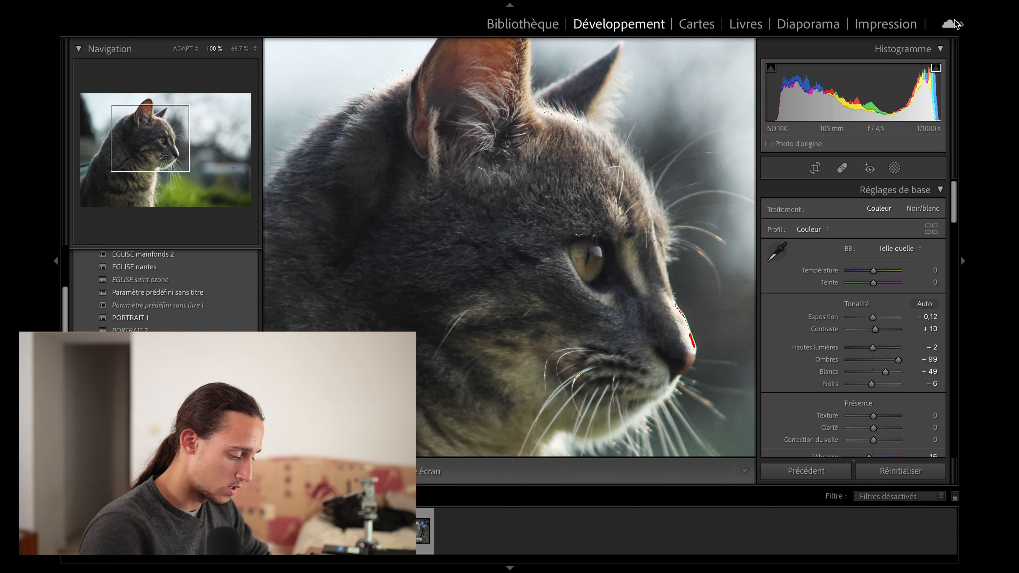
left_click(936, 68)
scroll(856, 293, "down", 10)
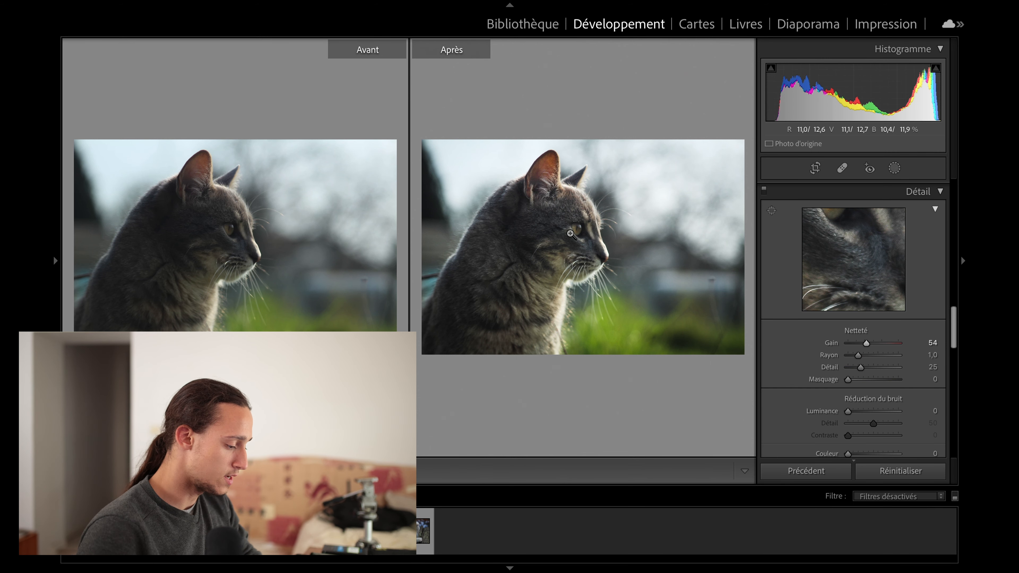
key("y")
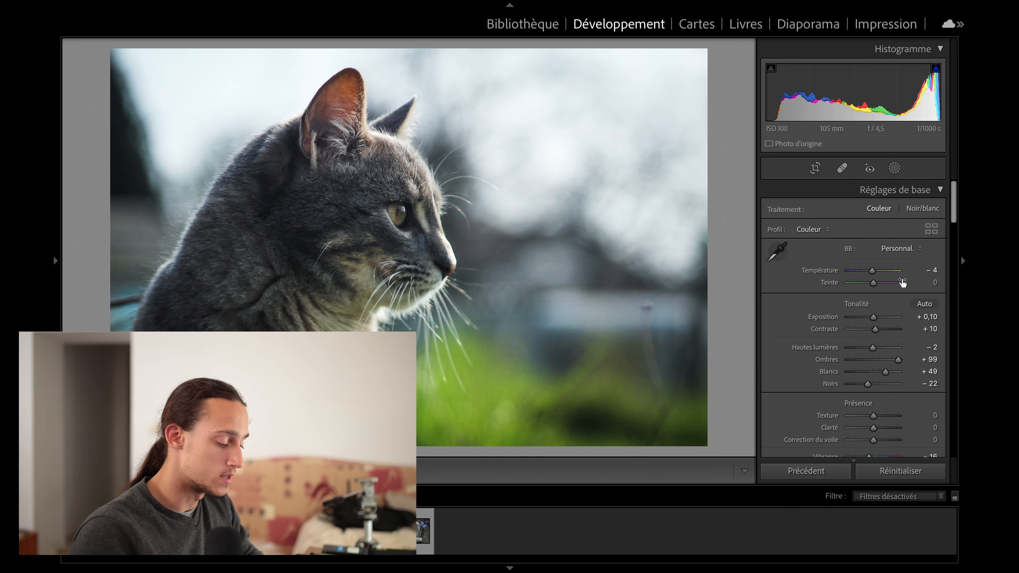
Compare the edited grey cat portrait with its original and take a closer look at the cat resting in grass.
scroll(791, 289, "down", 10)
scroll(795, 282, "down", 1)
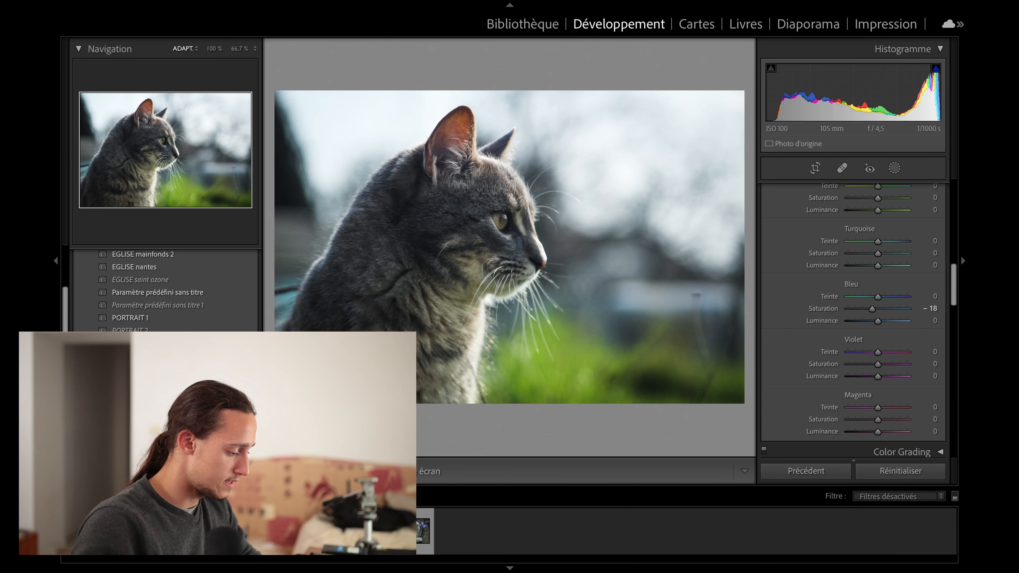
key("y")
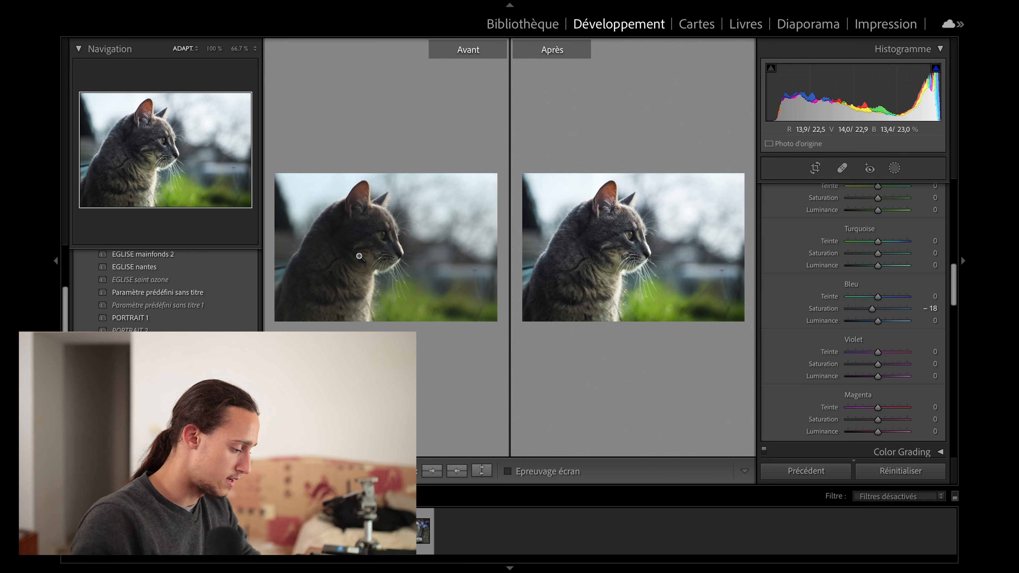
key("y")
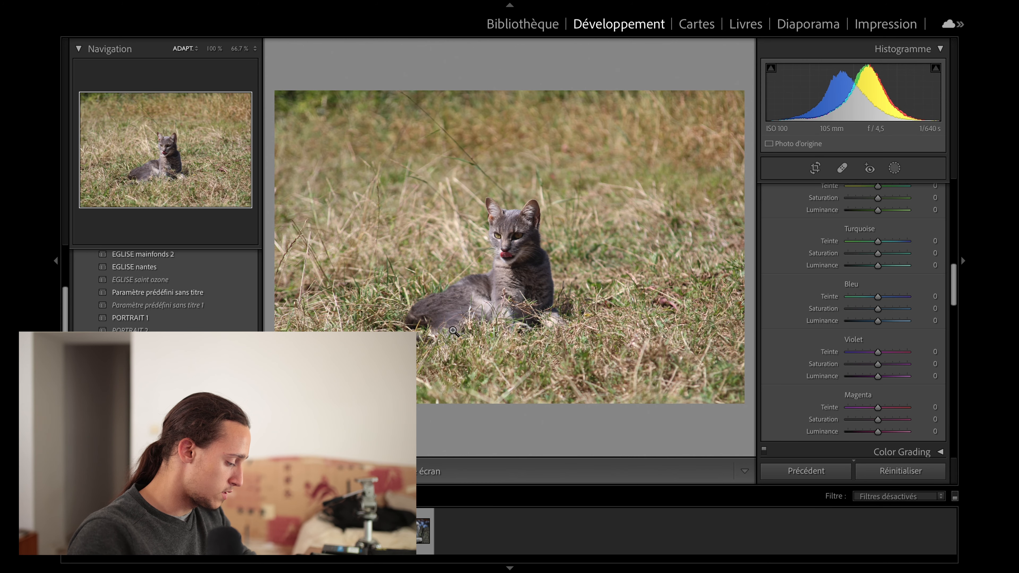
left_click(505, 248)
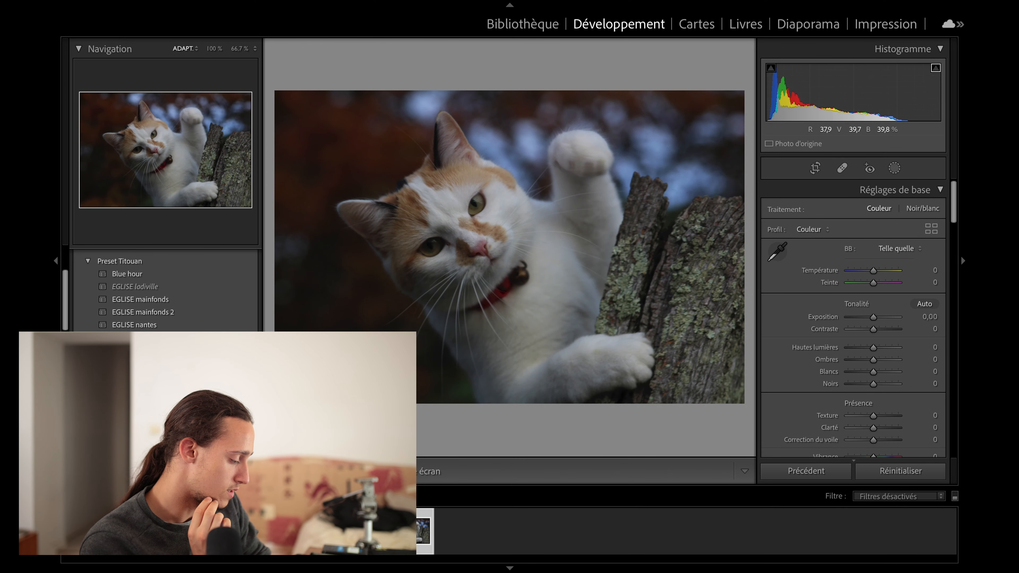
Apply a user portrait preset to the photo of the white-and-orange cat beside the tree trunk.
left_click(362, 531)
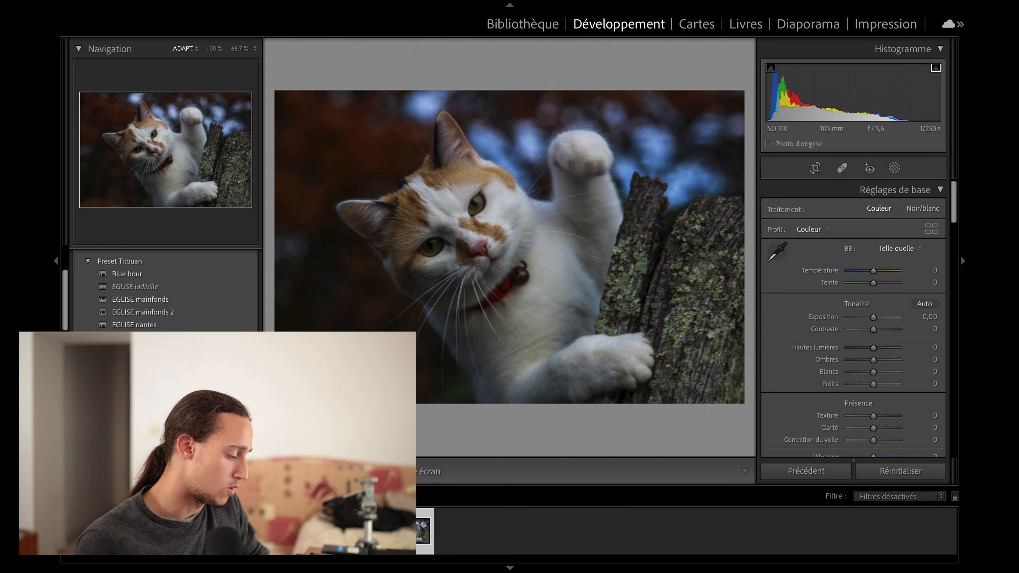
scroll(238, 300, "up", 5)
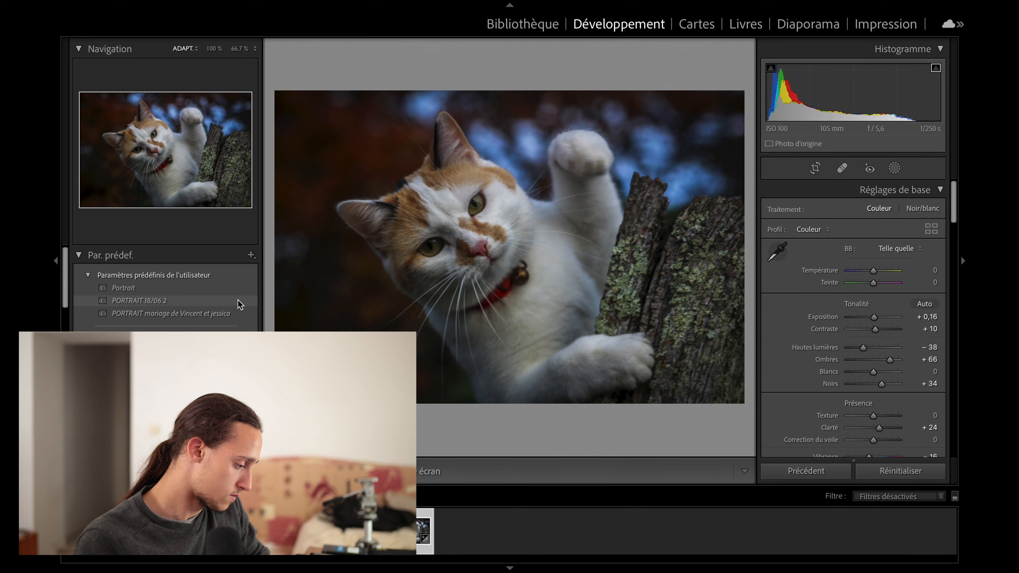
left_click(236, 293)
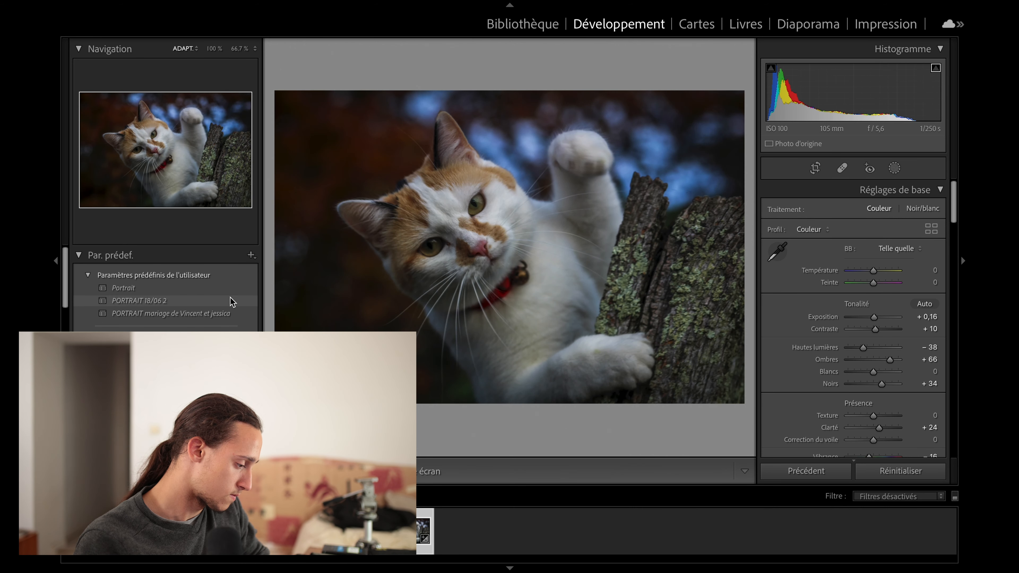
left_click(232, 300)
Brighten the white-and-orange cat photo with Exposure at +0.76 and Shadows at +96.
left_click_drag(890, 360, 898, 360)
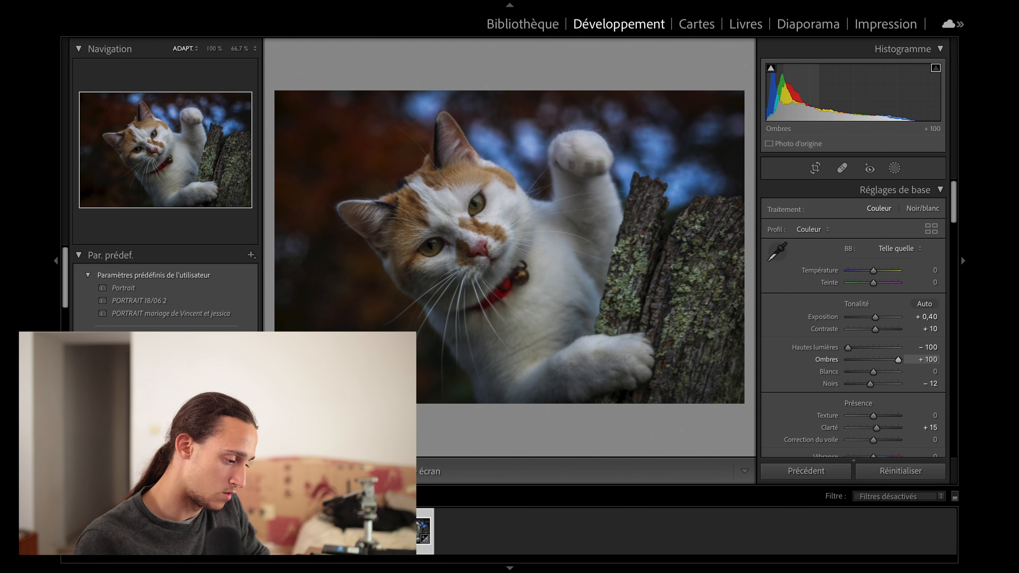
left_click_drag(793, 95, 791, 95)
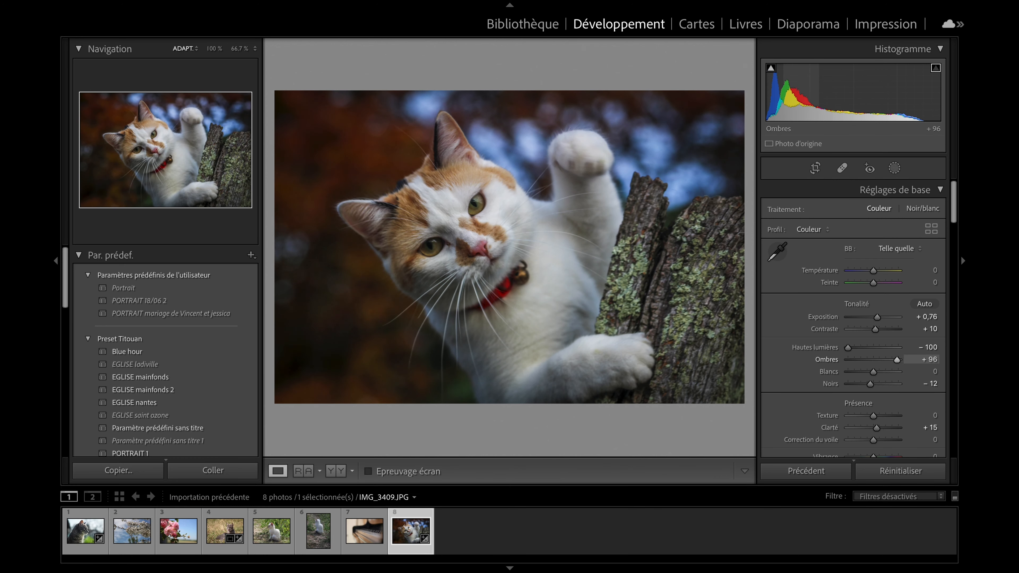
left_click_drag(844, 102, 810, 96)
Check the white-and-orange cat's face at 100% and set the sharpening amount to 97.
left_click(420, 241)
left_click(421, 241)
scroll(795, 364, "down", 12)
left_click(435, 239)
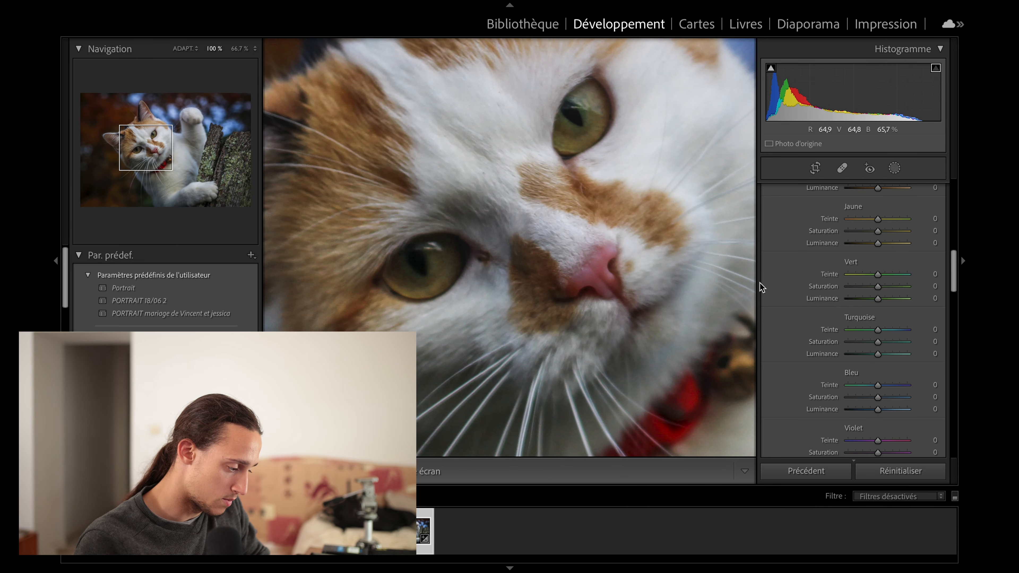
scroll(806, 321, "down", 8)
scroll(812, 456, "down", 2)
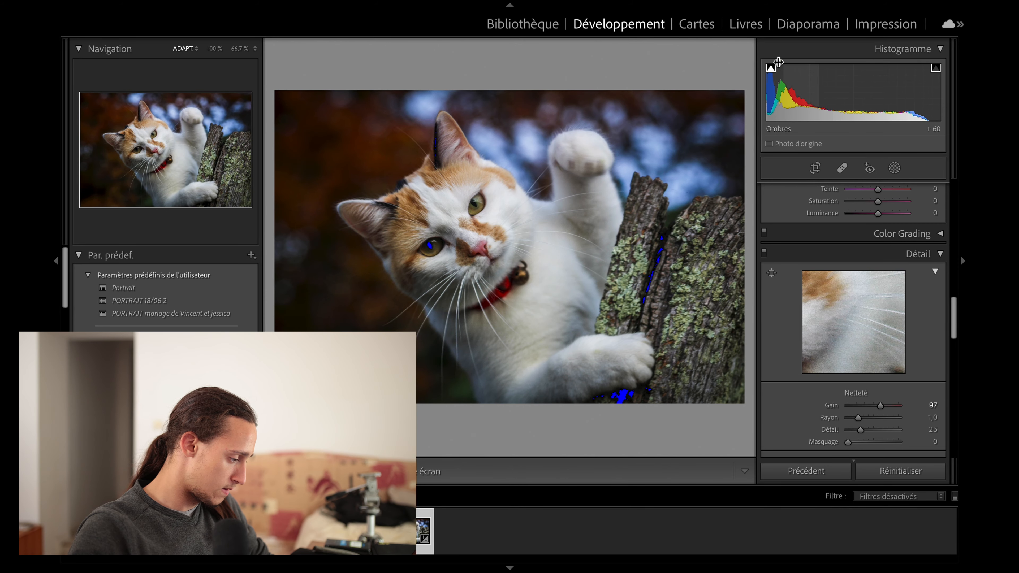
Inspect the sharpened face at 100% and compare the white-and-orange cat photo before and after.
left_click(453, 234)
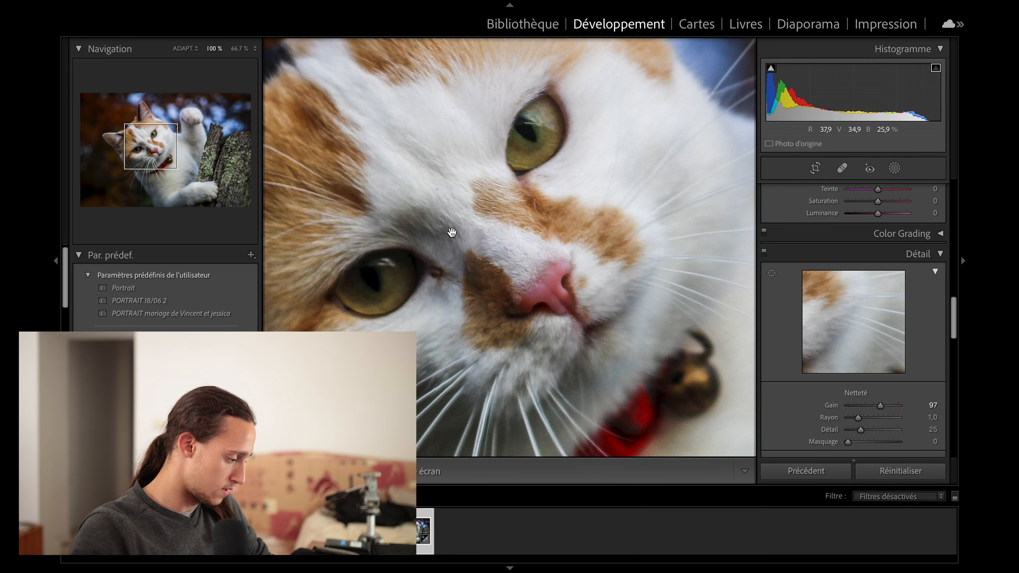
left_click(452, 235)
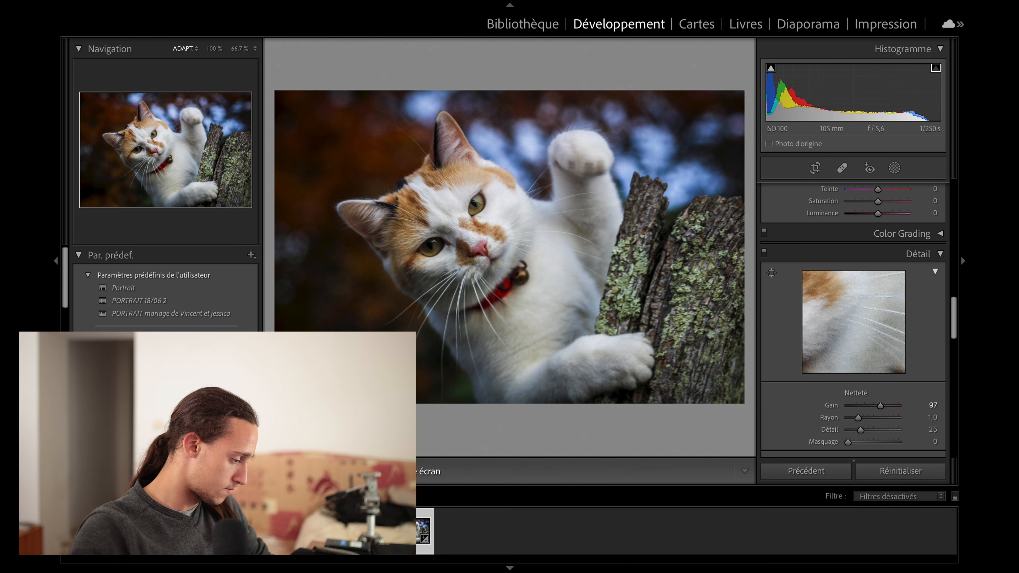
key("y")
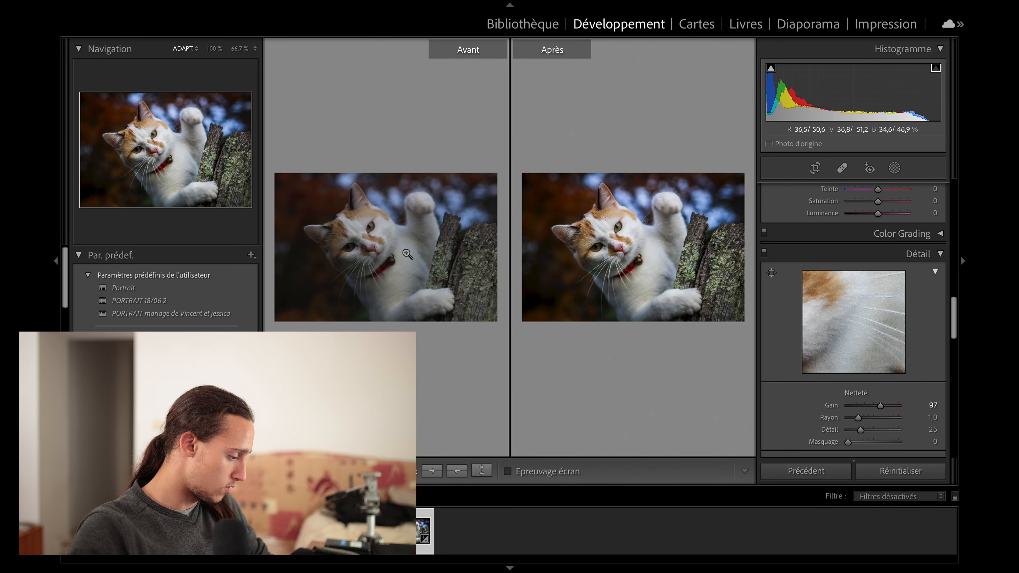
left_click(56, 263)
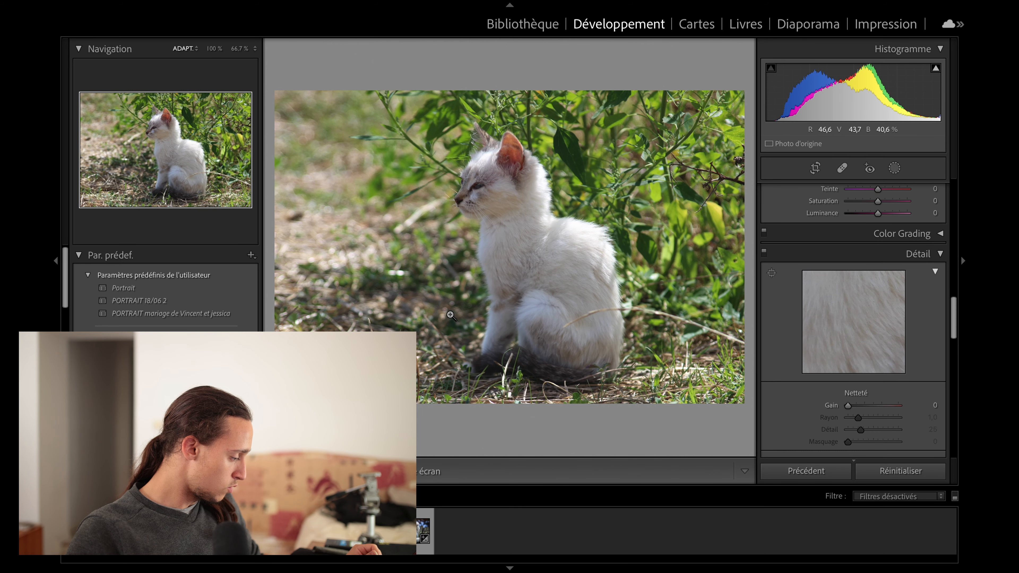
Reset the settings of the grey cat photo in dry grass and go to the photo of the white kitten in profile.
left_click(364, 531)
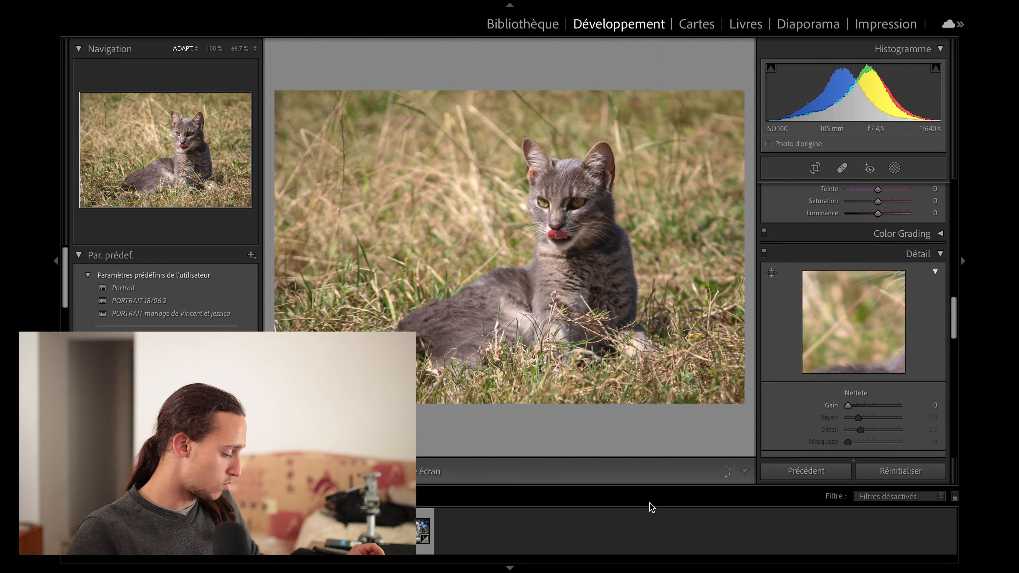
left_click(926, 471)
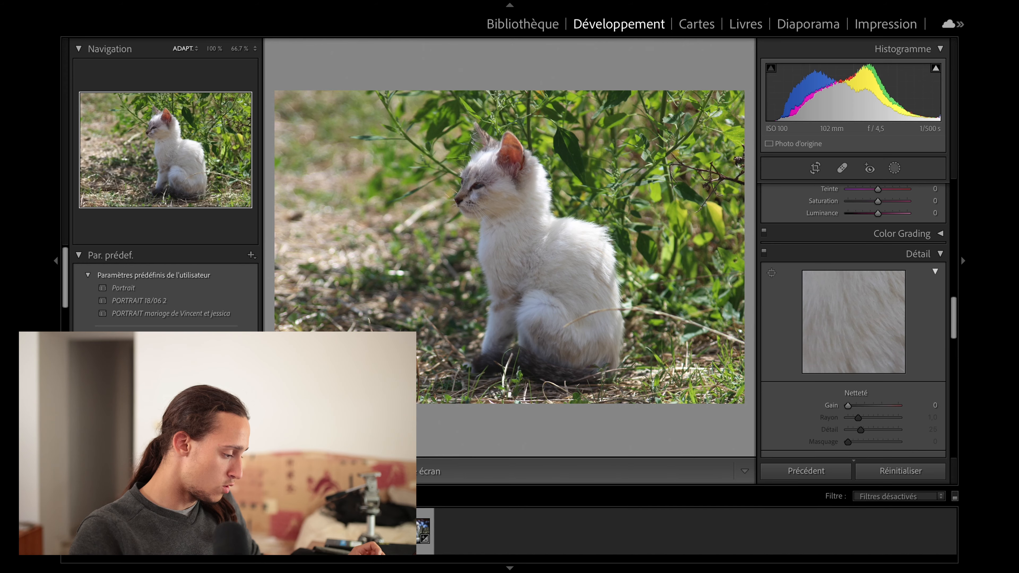
key("Right")
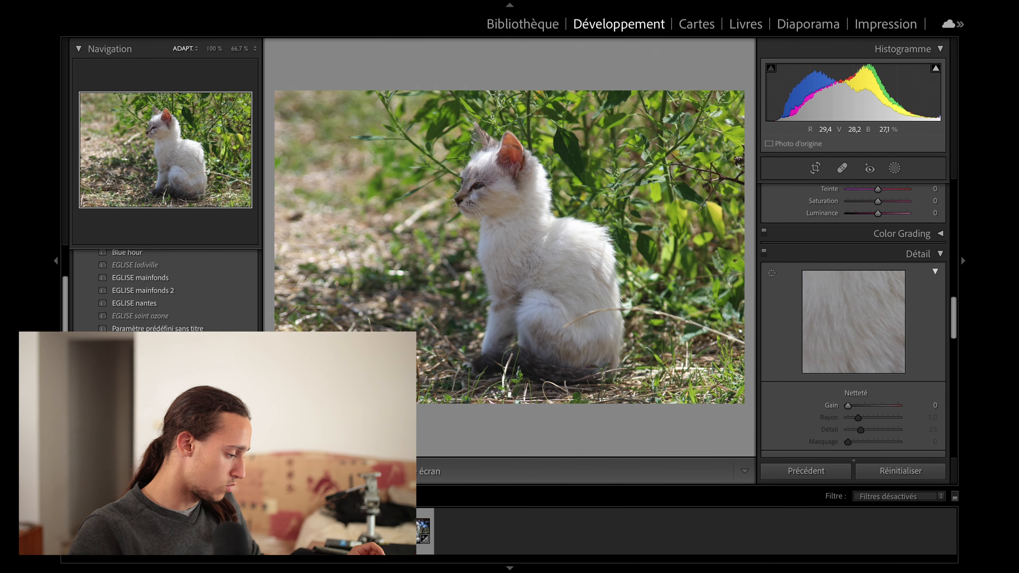
Darken the white kitten photo, set Blacks to -31, and turn on the shadow and highlight clipping warnings.
left_click_drag(854, 96, 837, 96)
left_click(570, 220)
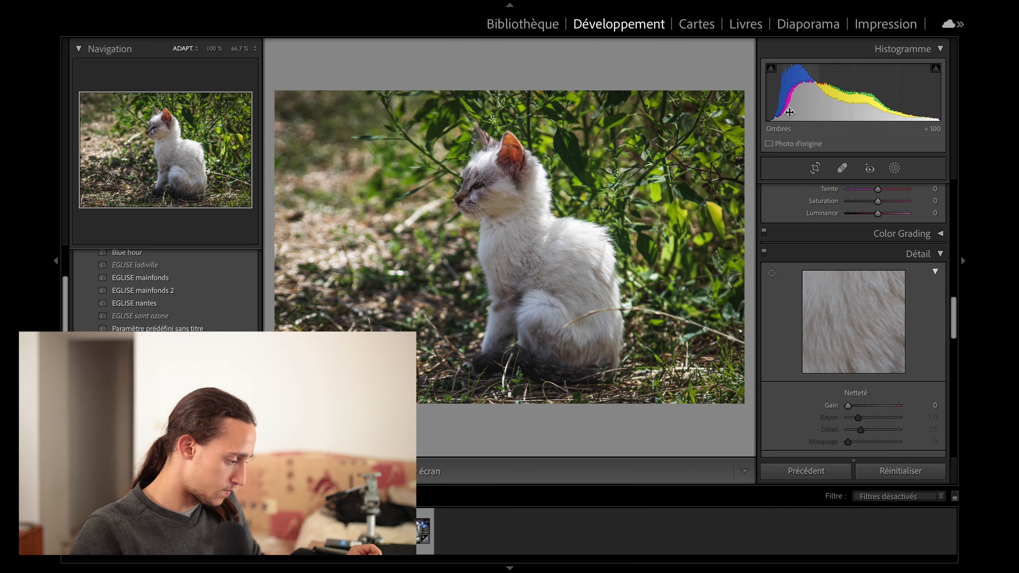
left_click_drag(777, 112, 770, 111)
left_click(771, 68)
left_click(935, 68)
Set the kitten photo's Whites to -5 and Exposure to +0.20.
left_click_drag(930, 96, 935, 97)
left_click_drag(868, 93, 929, 94)
left_click_drag(869, 93, 873, 93)
Increase the sharpening amount on the kitten's fur and set Clarity to +14.
left_click(484, 193)
left_click_drag(847, 406, 869, 405)
left_click(441, 218)
scroll(801, 303, "up", 10)
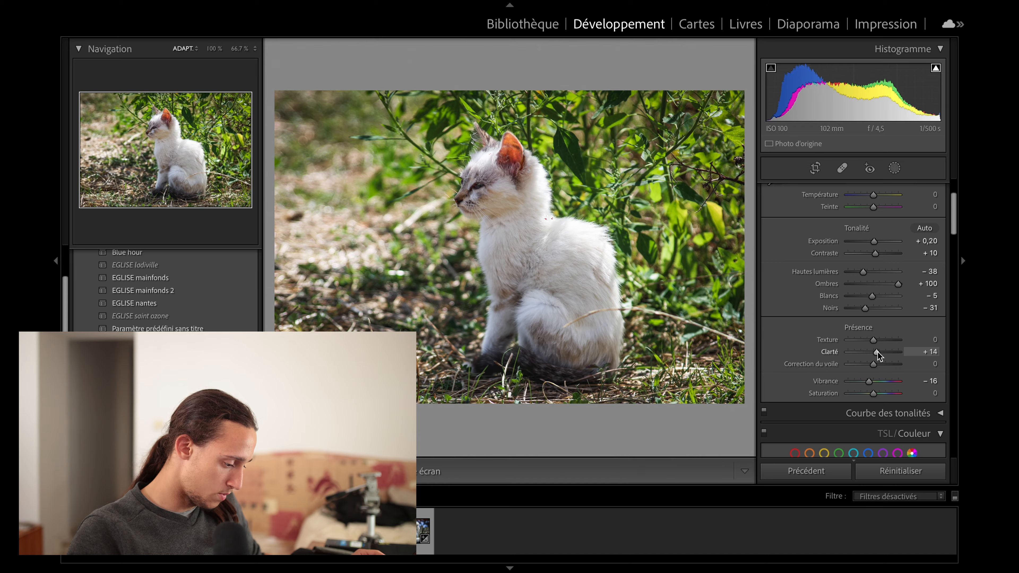
Tighten the crop around the white kitten and compare the photo before and after.
left_click(467, 170)
left_click(537, 233)
left_click(815, 168)
left_click_drag(734, 249, 678, 237)
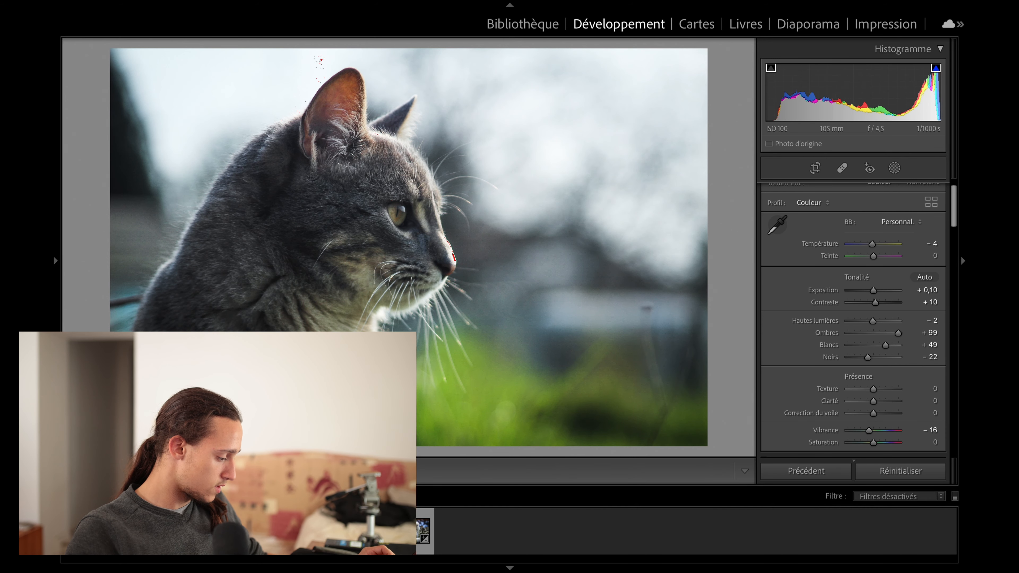
key("Right")
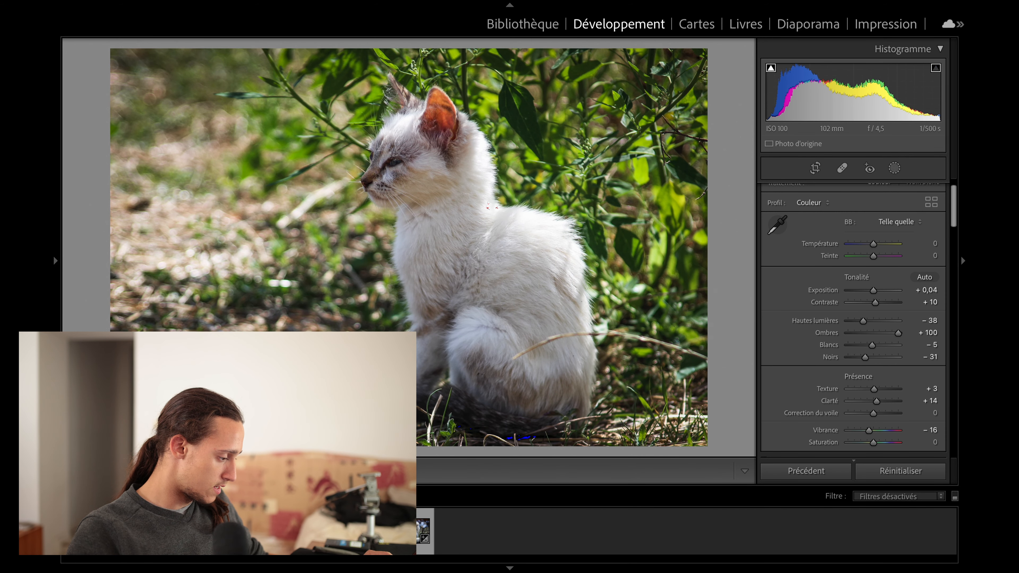
key("y")
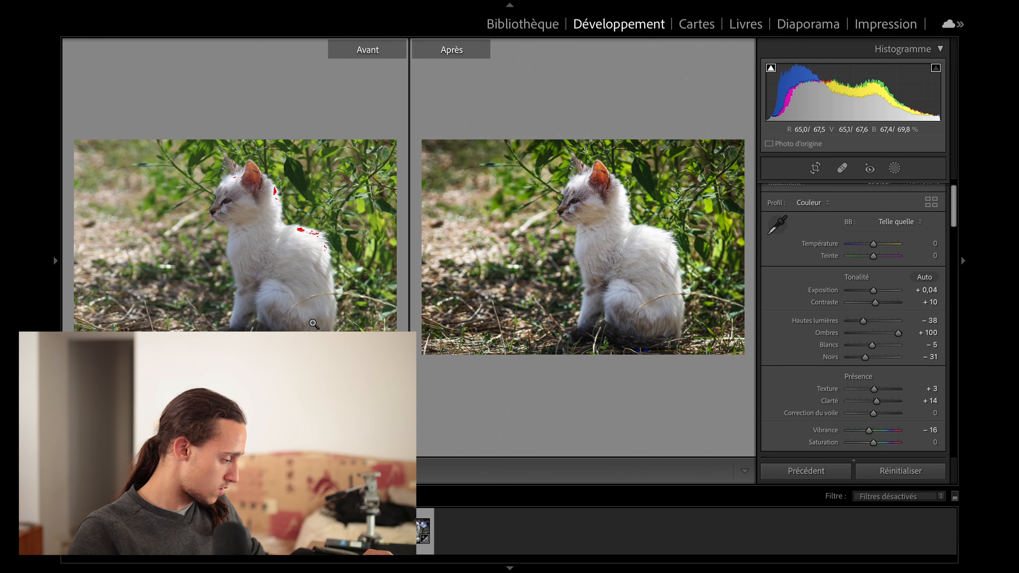
Straighten the portrait-format photo of the kitten seen from behind to an angle of -2.42 and tighten its crop.
left_click_drag(598, 319, 621, 266)
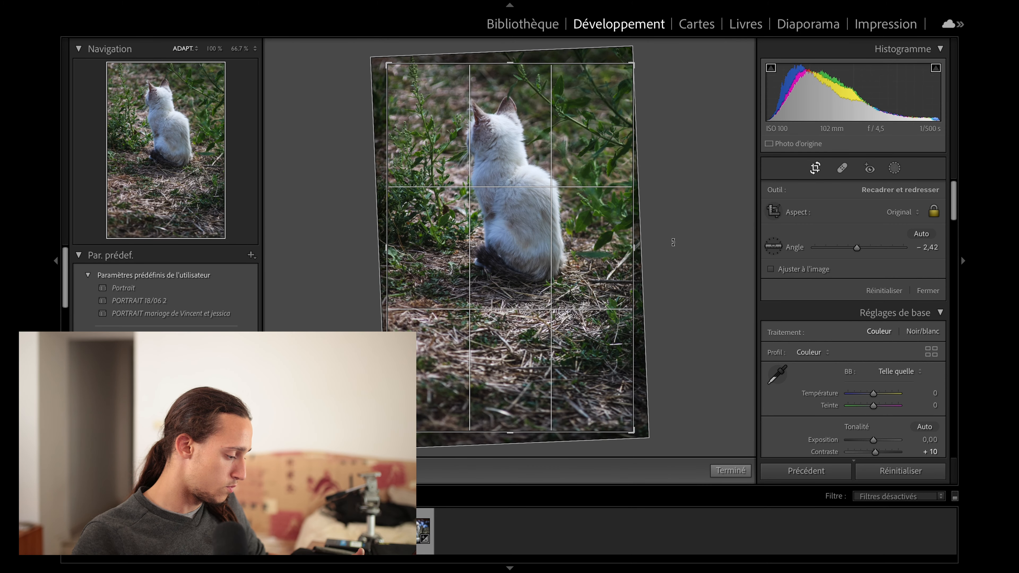
left_click(817, 170)
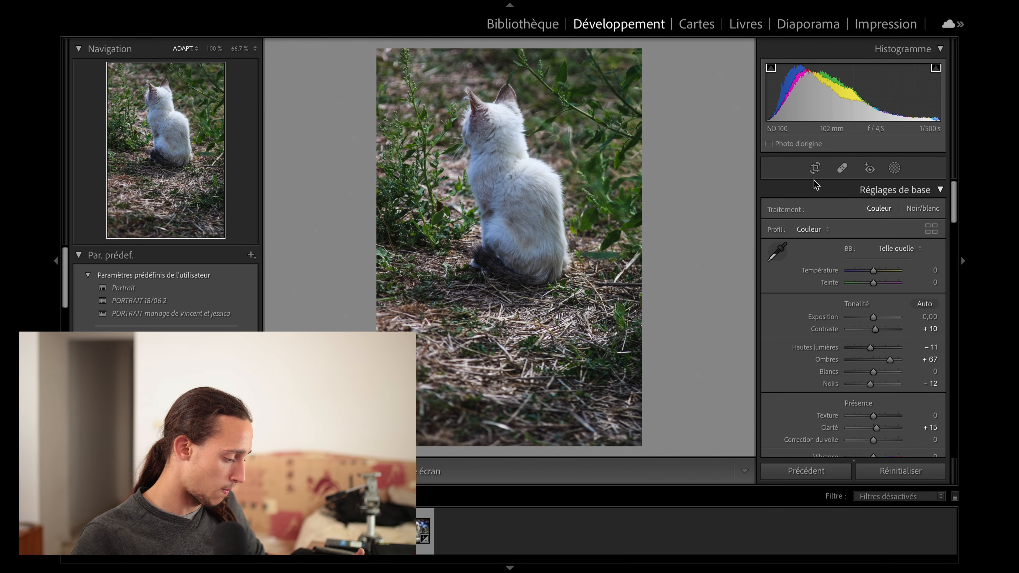
left_click(815, 170)
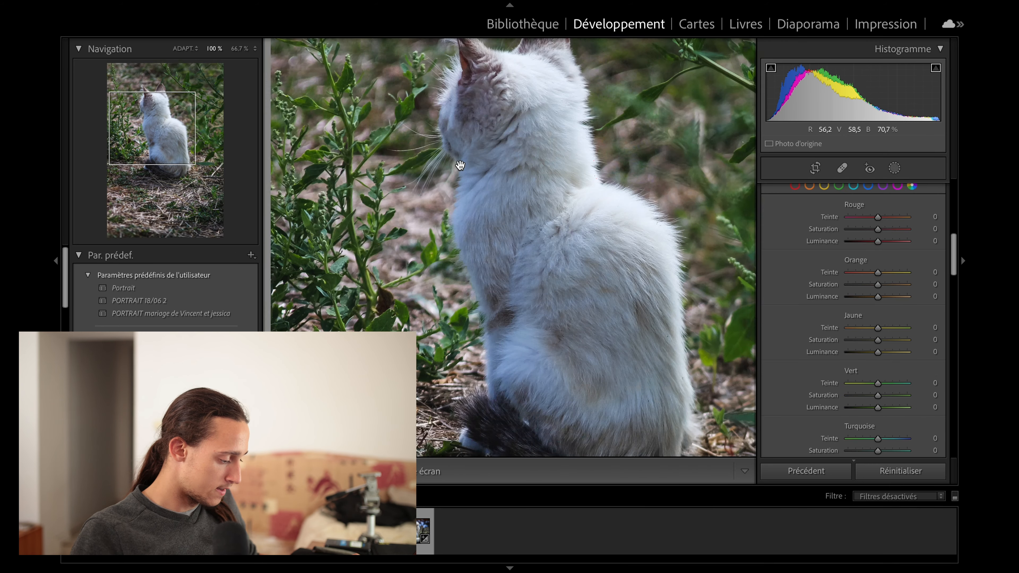
Set the portrait-format kitten photo's Clarity to +8, Whites to +5 and Blacks to -39.
scroll(826, 393, "down", 10)
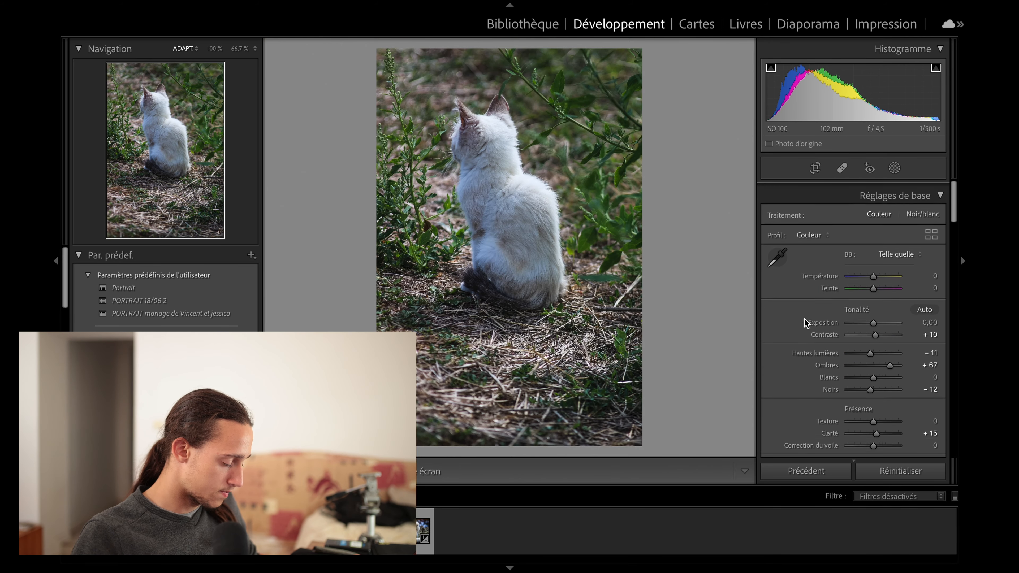
scroll(806, 323, "down", 1)
left_click_drag(877, 427, 876, 427)
left_click_drag(929, 96, 935, 97)
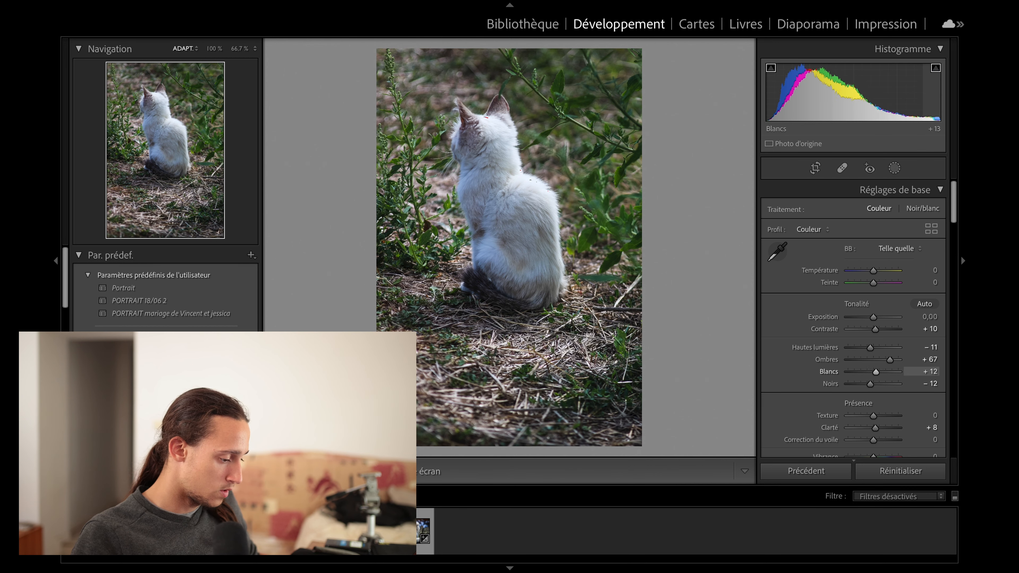
left_click_drag(876, 372, 874, 372)
left_click_drag(784, 92, 783, 92)
left_click_drag(836, 90, 837, 90)
Try a Temperature of +6 on the kitten photo, restore the default, and inspect the fur up close.
left_click_drag(870, 270, 876, 272)
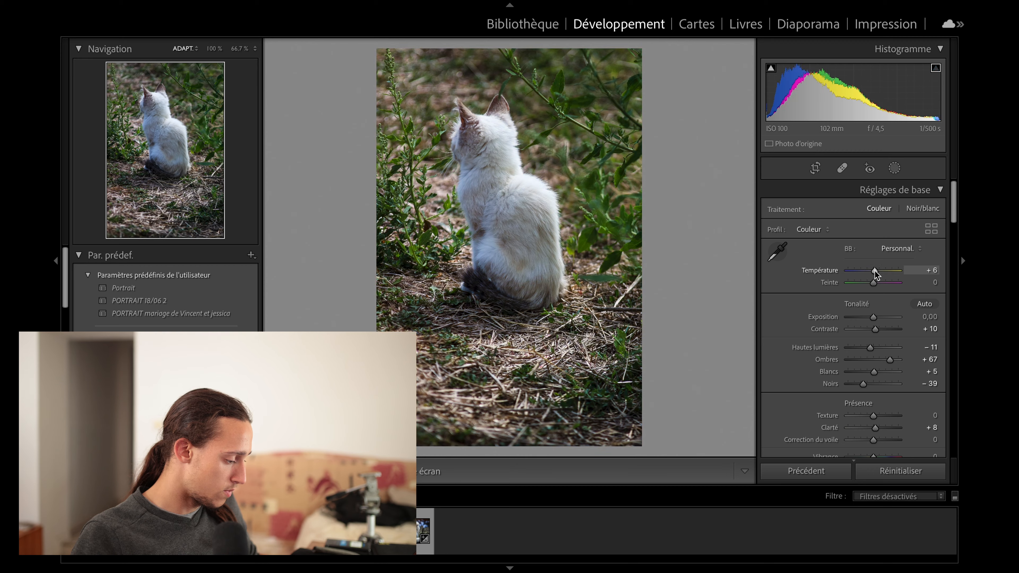
double_click(875, 271)
left_click(489, 161)
left_click_drag(471, 145, 461, 120)
left_click(529, 213)
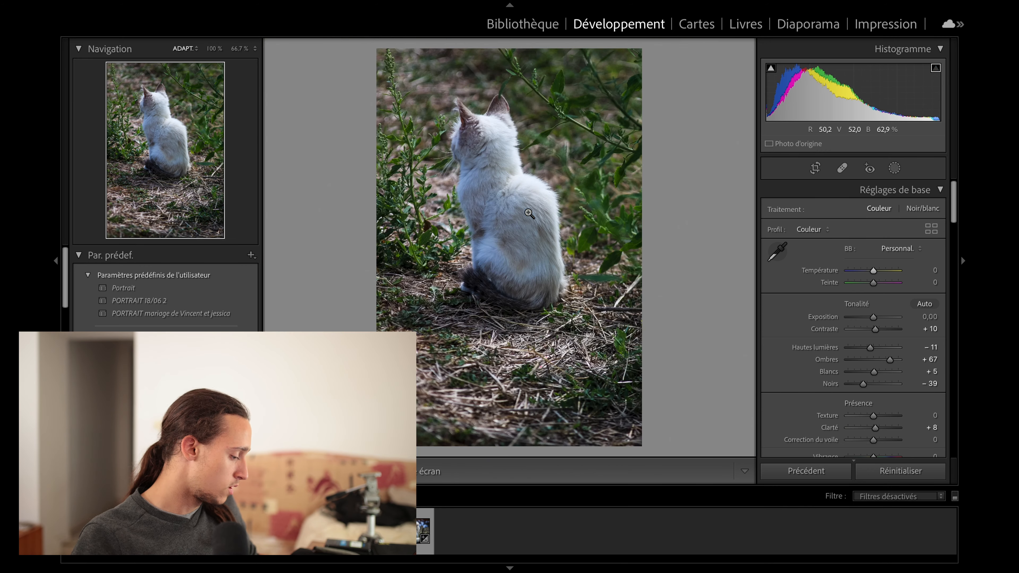
Reposition the crop slightly around the kitten and set the post-crop vignette amount to -9.
left_click(816, 167)
left_click(817, 167)
scroll(814, 361, "down", 15)
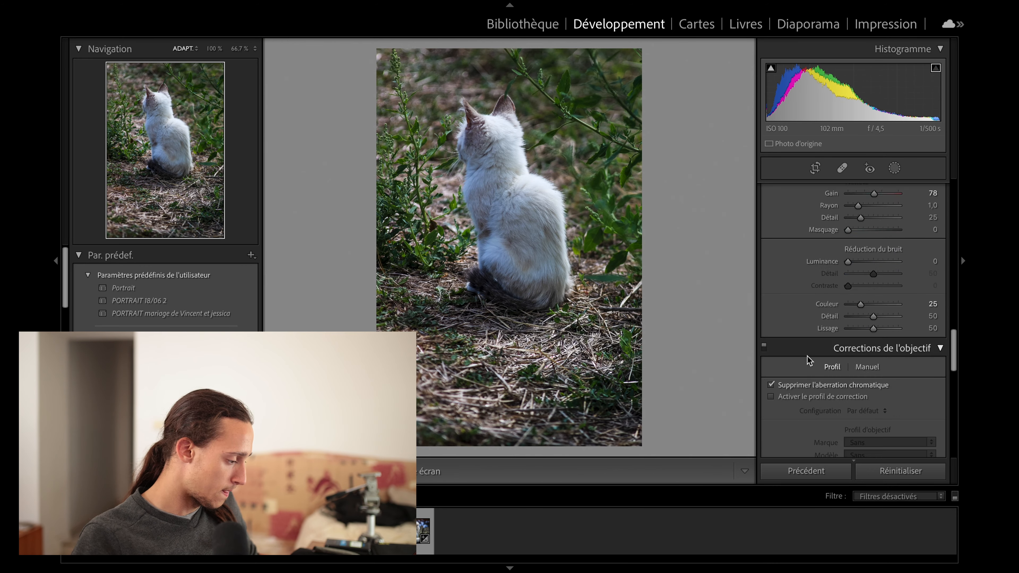
scroll(818, 363, "down", 1)
left_click_drag(873, 318, 871, 317)
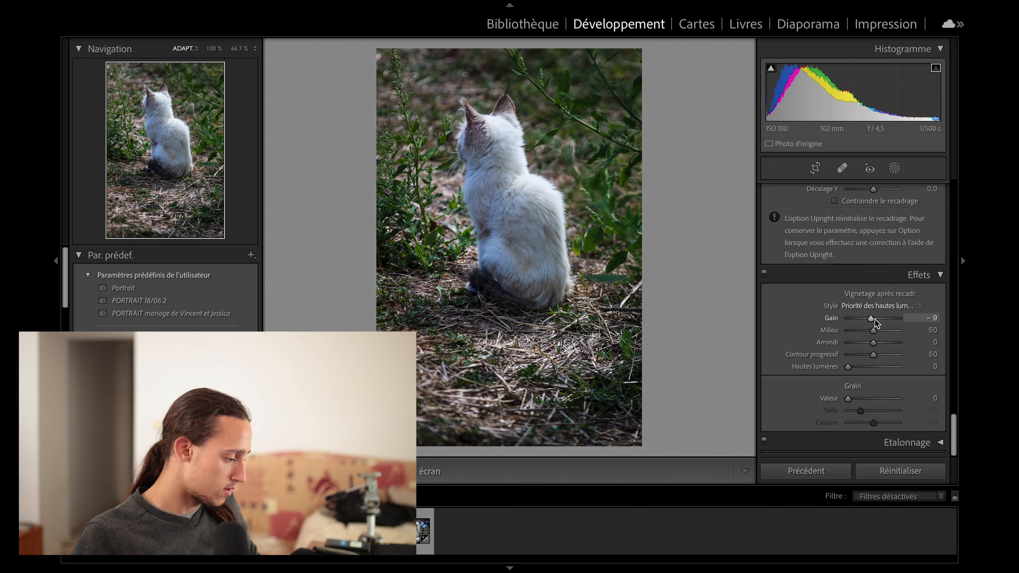
Add a subject-selection mask to the kitten photo, set the mask's Contrast to 16 and try different Texture strengths on it.
left_click(895, 168)
left_click(844, 211)
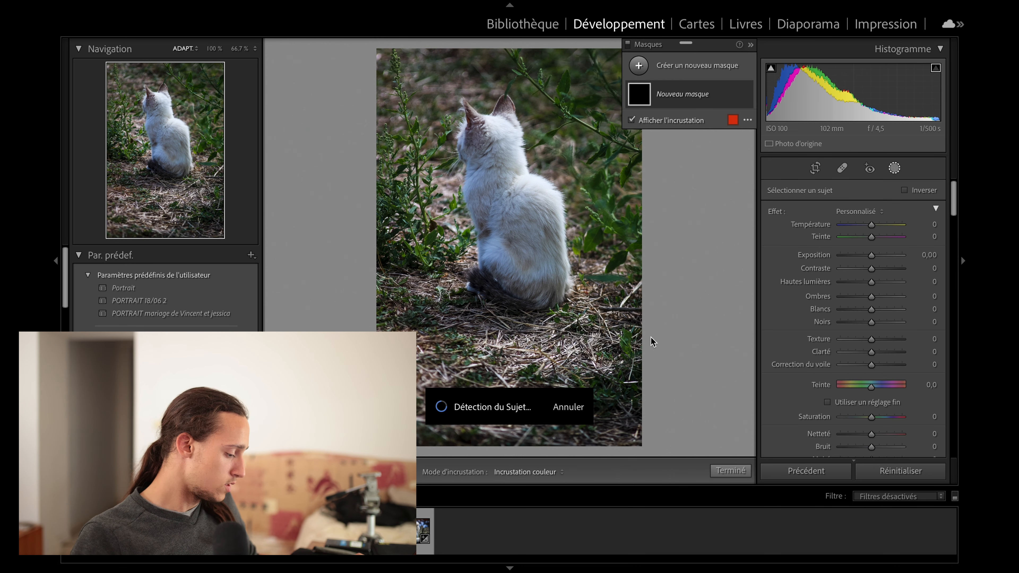
mouse_move(871, 268)
left_mouse_down()
mouse_move(895, 270)
mouse_move(880, 272)
left_mouse_up()
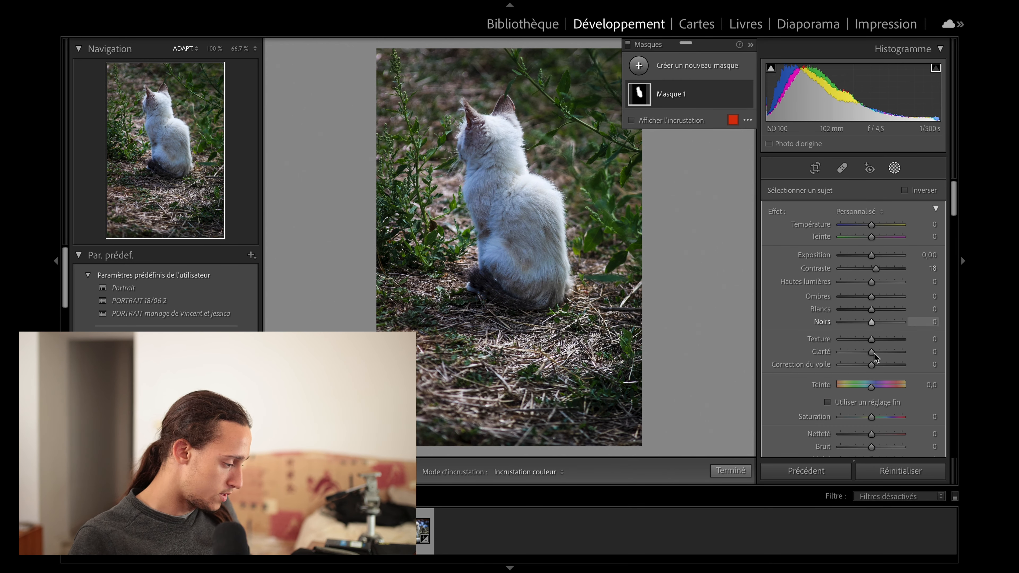
left_click_drag(871, 339, 903, 336)
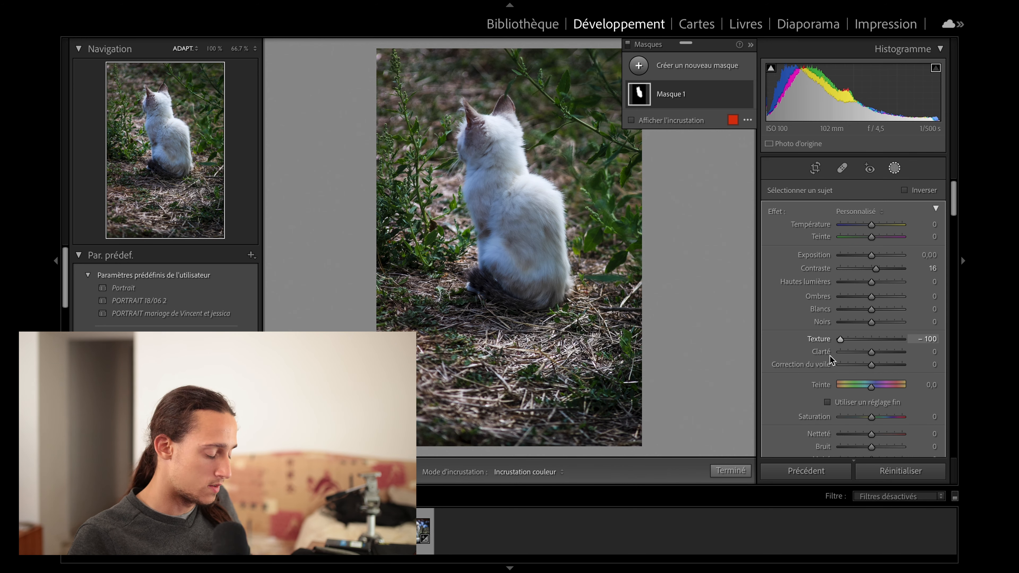
left_click_drag(880, 341, 877, 341)
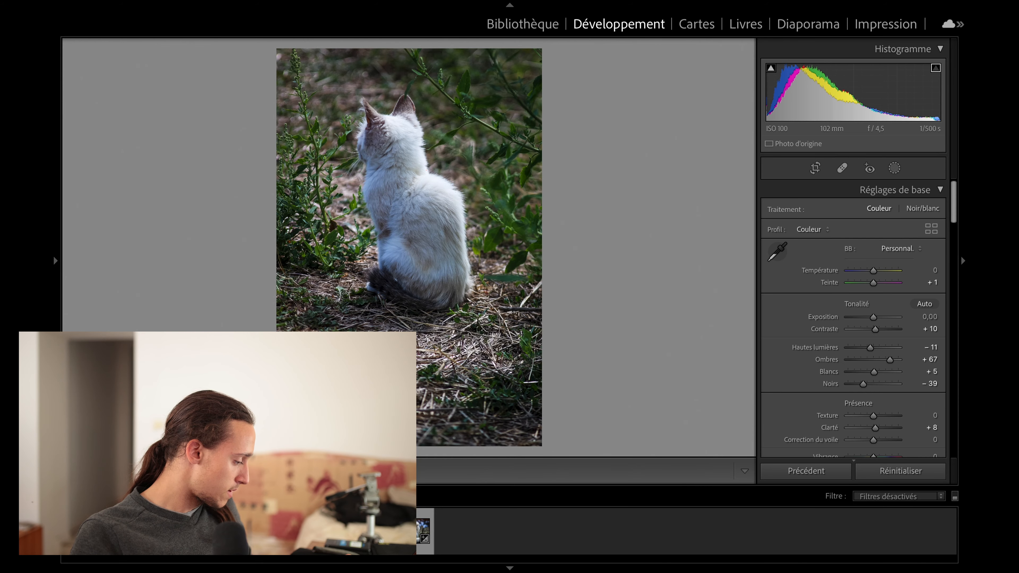
Compare the kitten's fur before and after the edit, and review the other cat photos in the same comparison.
key("y")
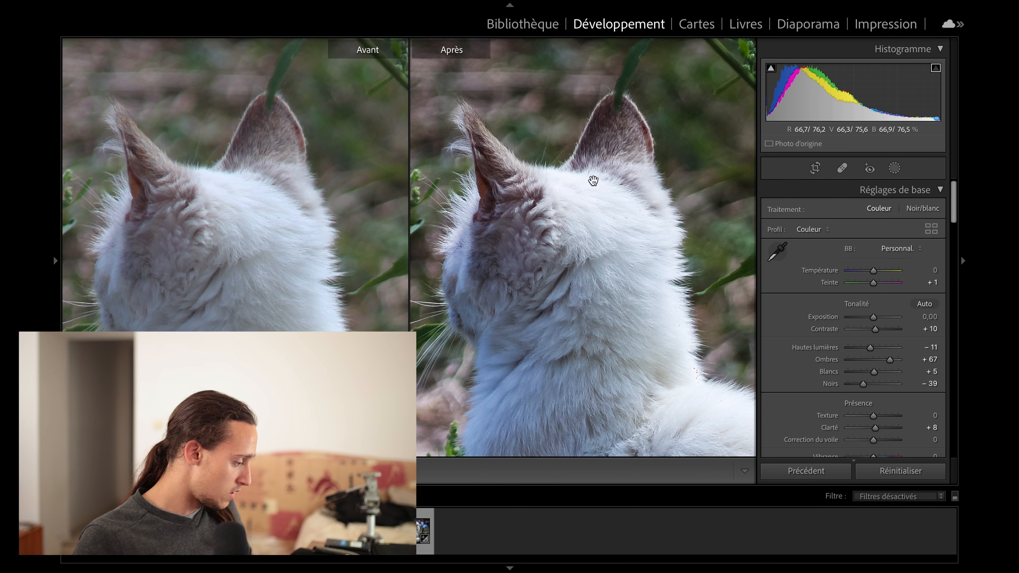
left_click(567, 241)
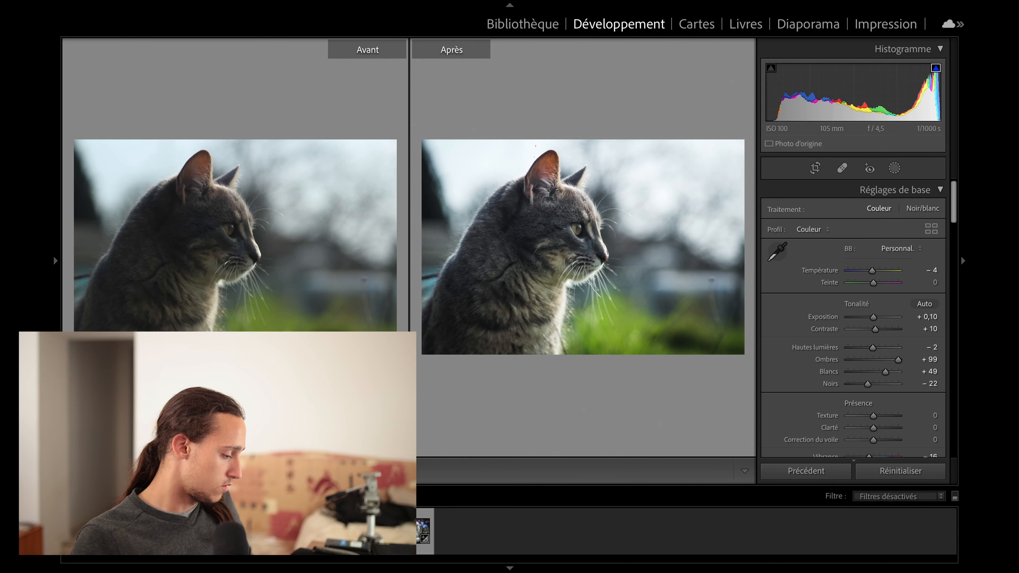
key("Right")
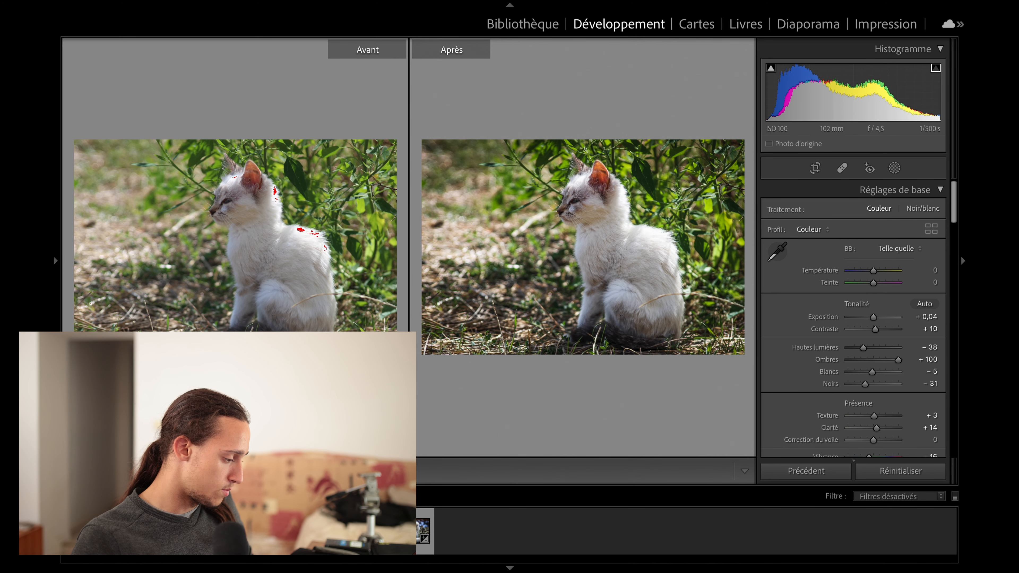
key("Right")
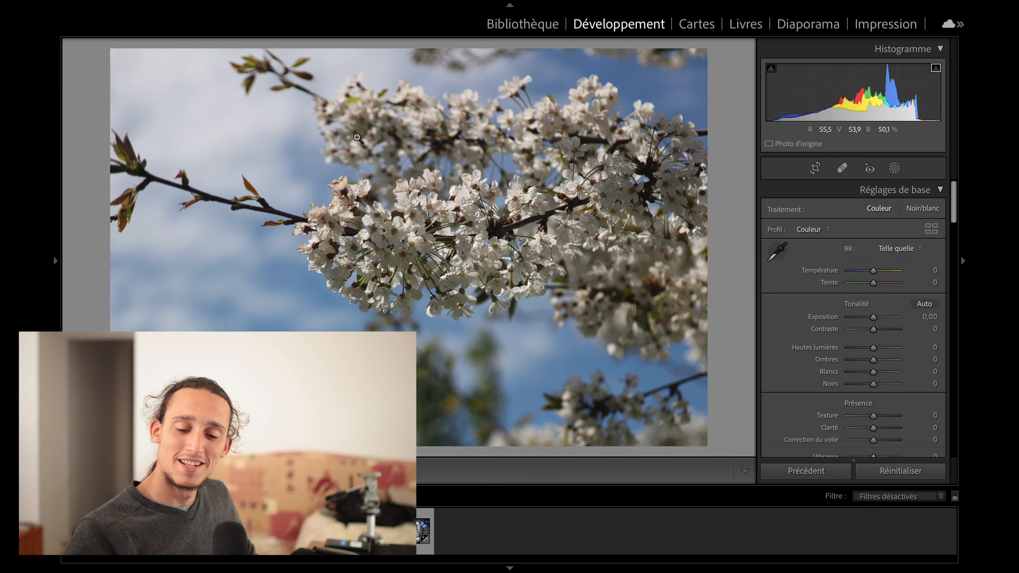
Check the cherry blossom photo up close and apply the Portrait preset to it.
left_click(383, 334)
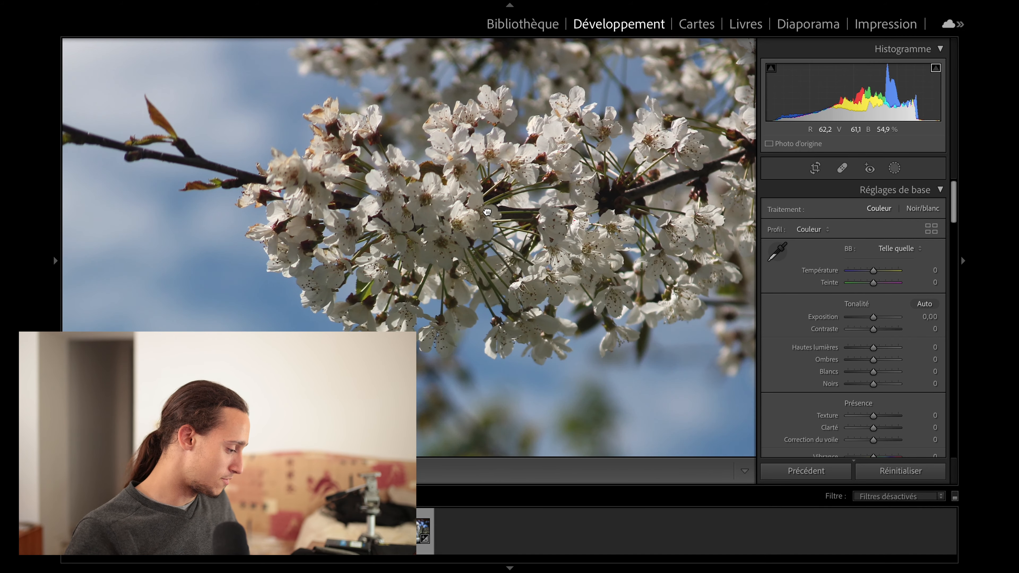
left_click(382, 335)
left_click(54, 258)
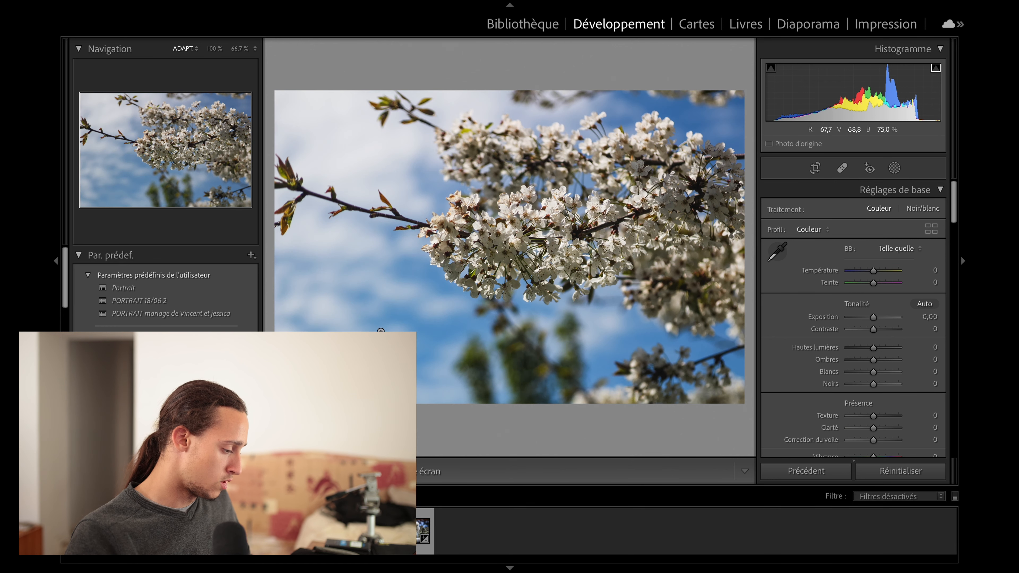
left_click(242, 288)
On the blossom photo, set Exposure to +0.12, Shadows to +100, Whites to +39 and Blacks to -100, and reset Contrast and Clarity.
left_click_drag(873, 317, 872, 317)
left_click_drag(873, 372, 883, 372)
left_click_drag(872, 317, 873, 317)
double_click(875, 330)
double_click(877, 428)
left_click_drag(889, 360, 899, 360)
left_click_drag(870, 384, 847, 384)
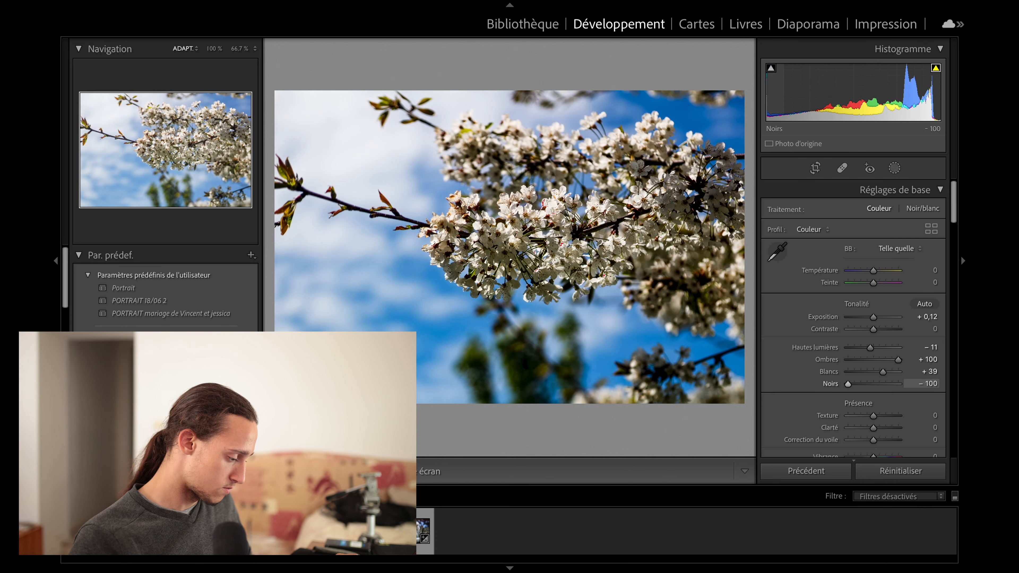
Toggle the shadow clipping warning and rebalance the blossom photo to Exposure +0.28, Highlights -26, Whites 0 and Blacks -41, checking it up close.
left_click(771, 69)
left_click_drag(774, 107, 847, 107)
left_click_drag(935, 105, 926, 105)
key("z")
key("z")
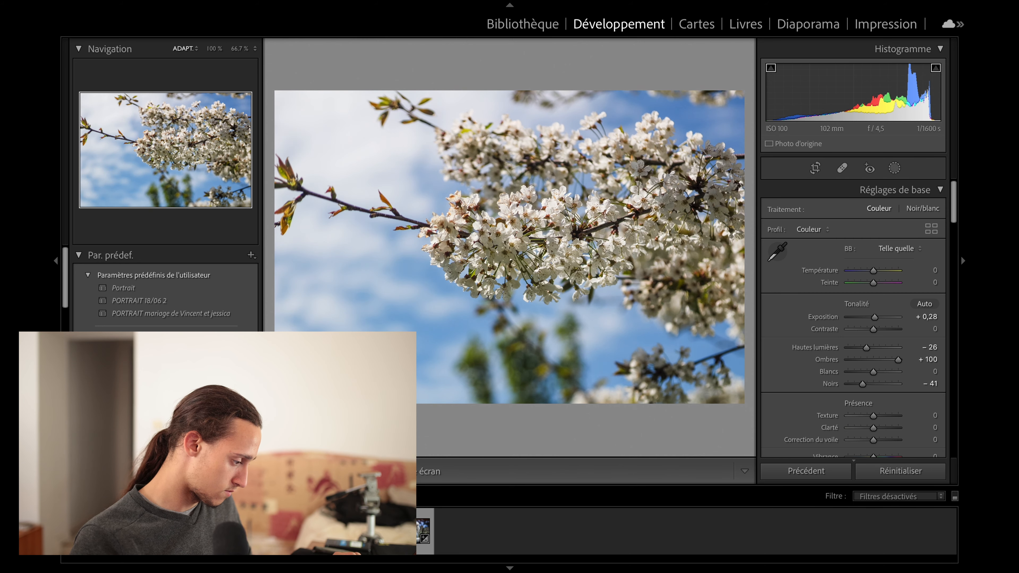
Compare the blossom photo before and after the edit, including a close-up of the flowers.
key("y")
left_click(55, 261)
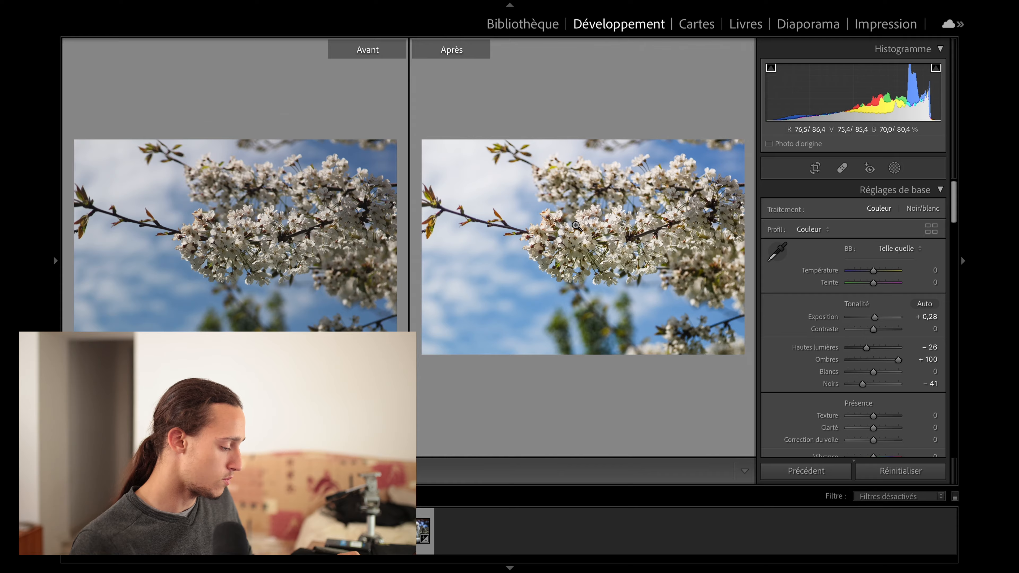
left_click(578, 225)
left_click(532, 346)
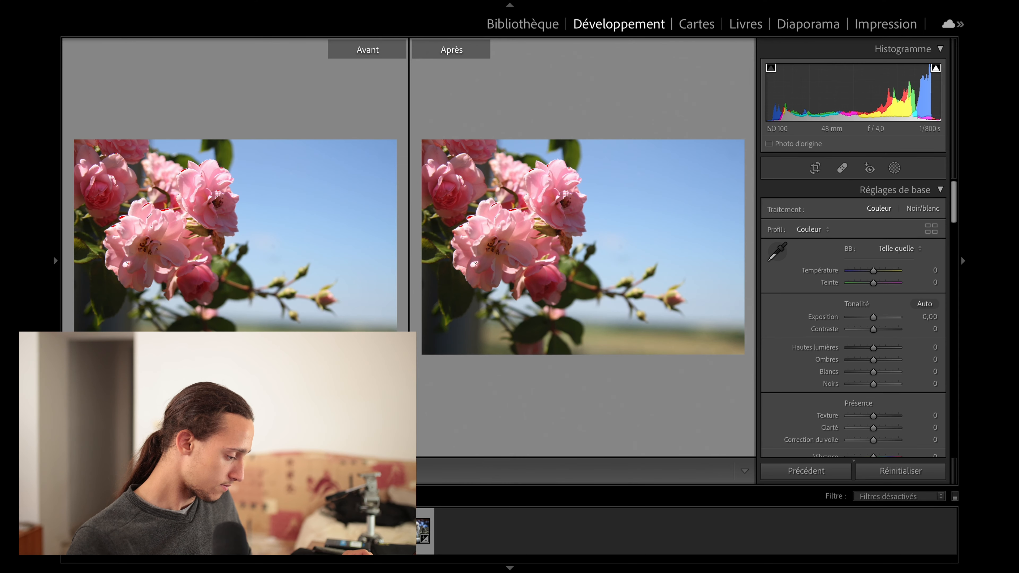
Show the pink rose photo in single view, preview the available presets and apply the Portrait preset.
key("y")
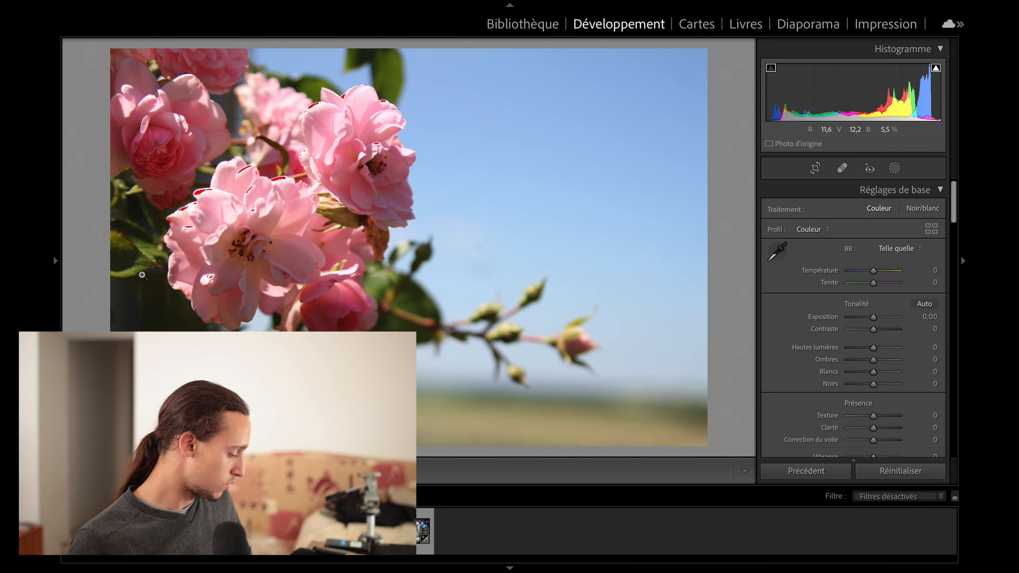
left_click(55, 261)
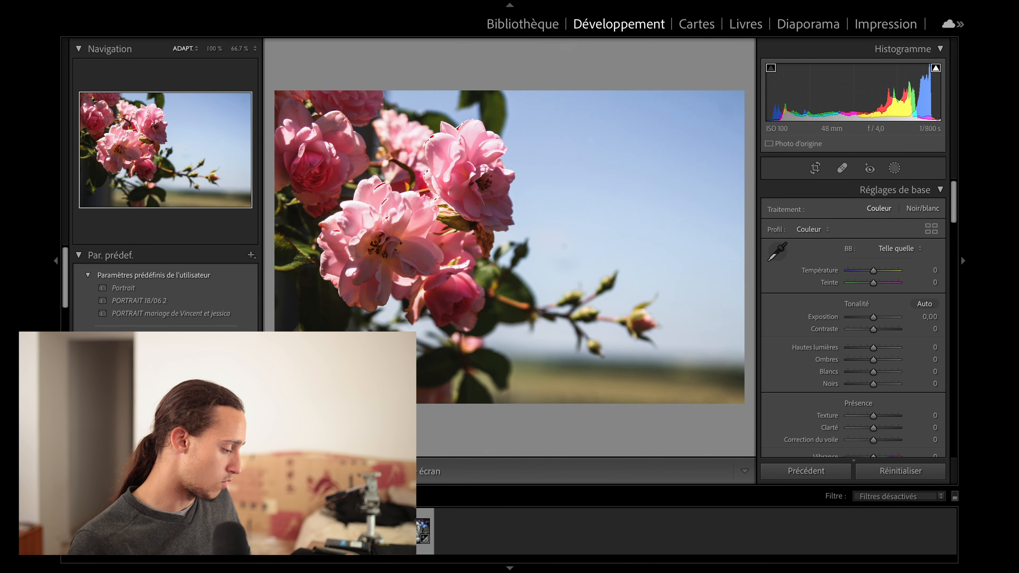
scroll(165, 289, "down", 5)
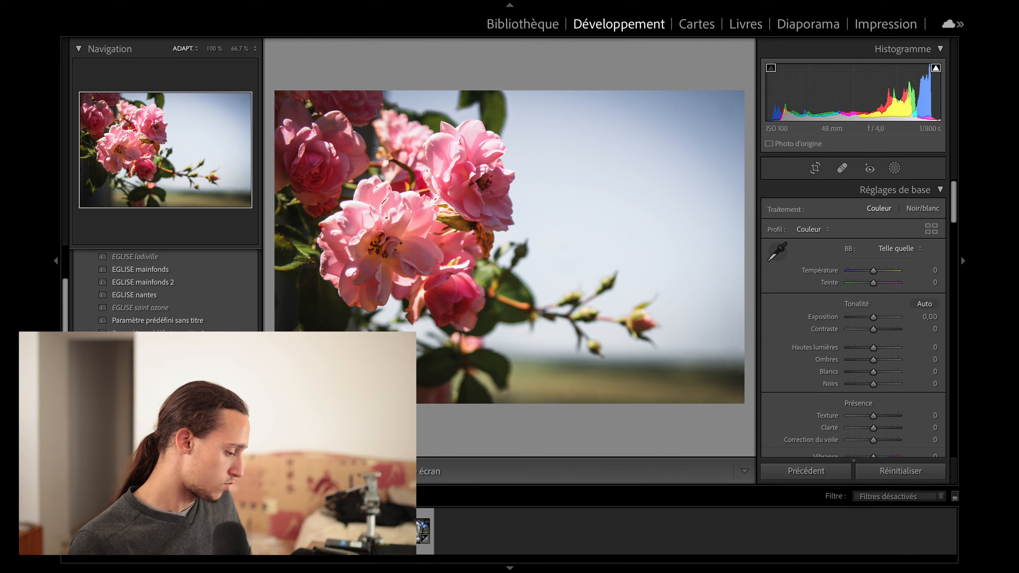
scroll(165, 289, "down", 5)
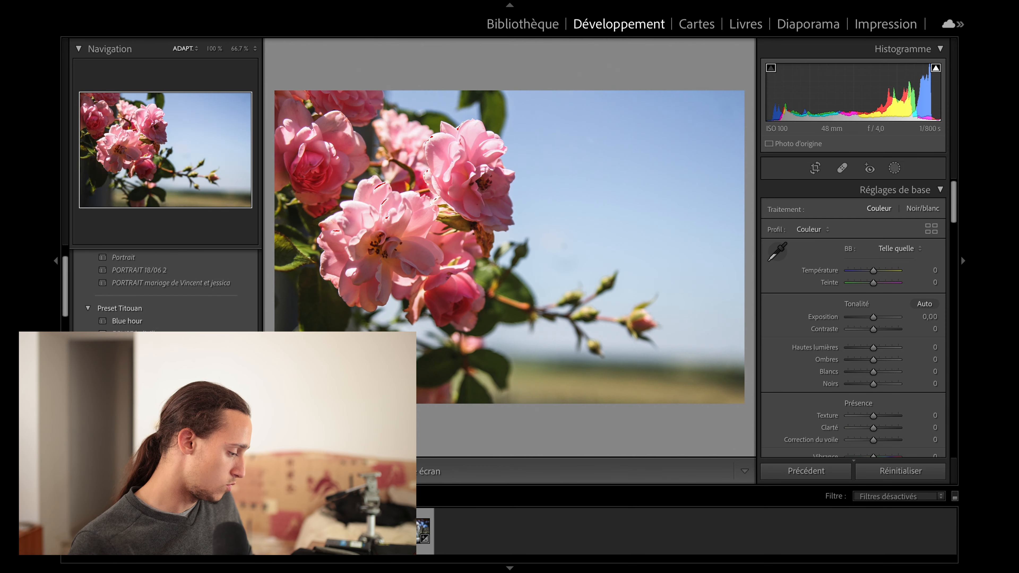
scroll(164, 289, "up", 1)
left_click(128, 287)
Set the rose photo's Exposure to +0.82, Highlights to -98, Shadows to +43, Whites to -14 and Blacks to -27.
left_click_drag(807, 88, 772, 97)
left_click_drag(903, 98, 952, 96)
left_click(555, 191)
left_click(555, 191)
left_click_drag(865, 98, 860, 98)
left_click_drag(774, 98, 777, 98)
Sample the rose photo's white balance for a Temperature of -31 and set its Tint to -37.
left_click_drag(875, 268, 874, 269)
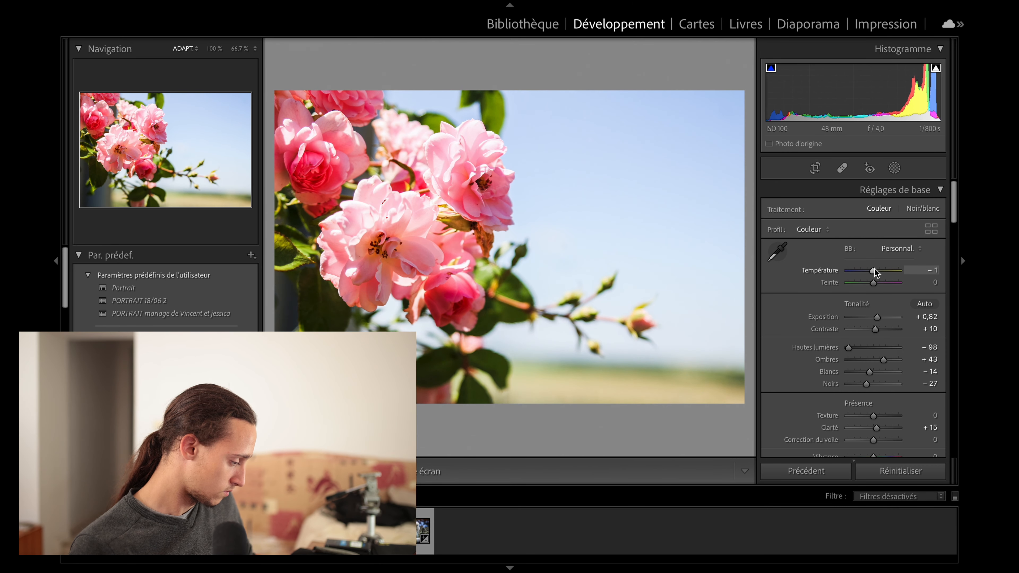
left_click(777, 251)
left_click(373, 221)
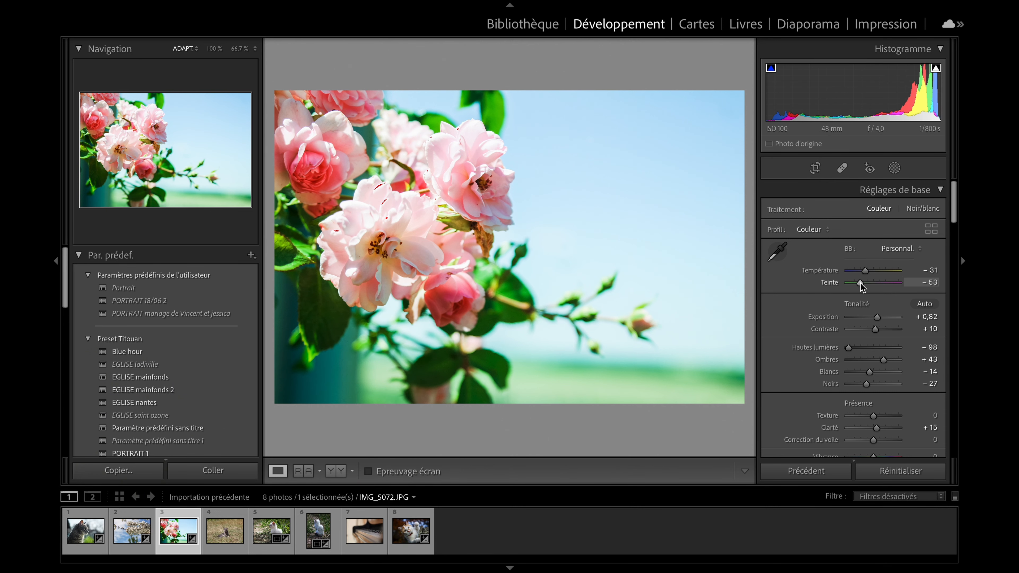
left_click_drag(862, 284, 882, 276)
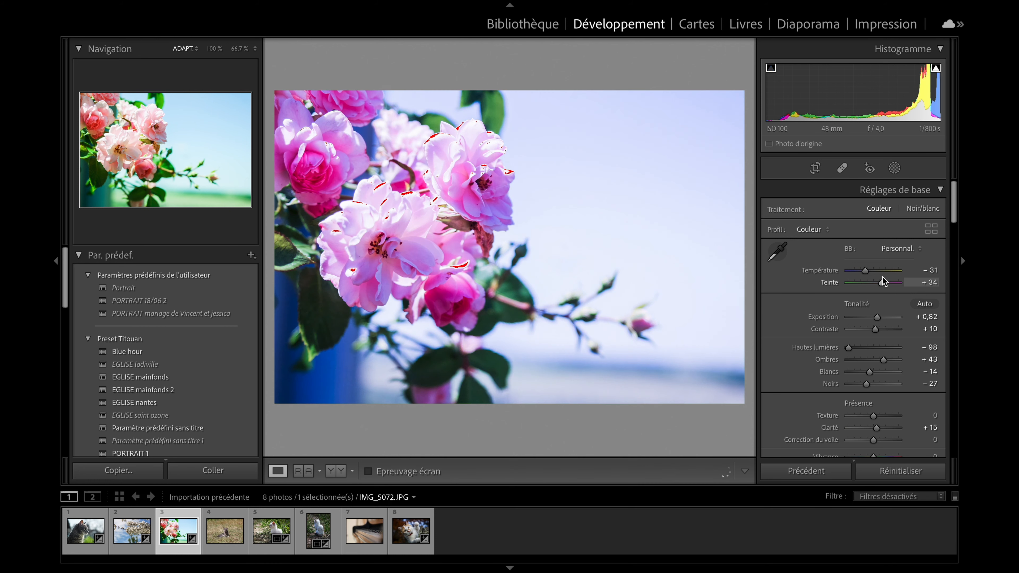
left_click_drag(882, 276, 864, 282)
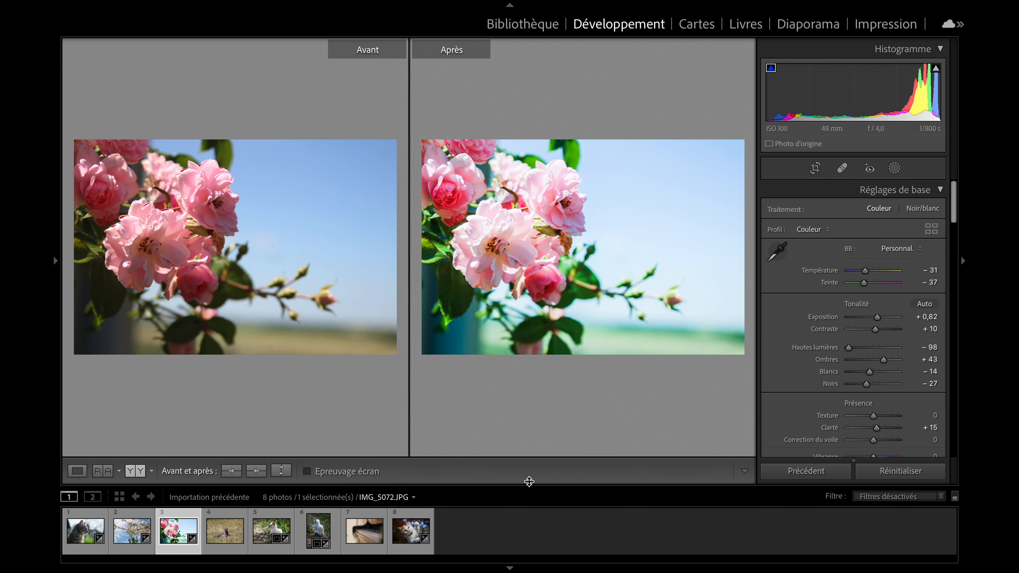
Open the piano photo IMG_0050.JPG in single view and zoom in on its keys.
left_click(364, 530)
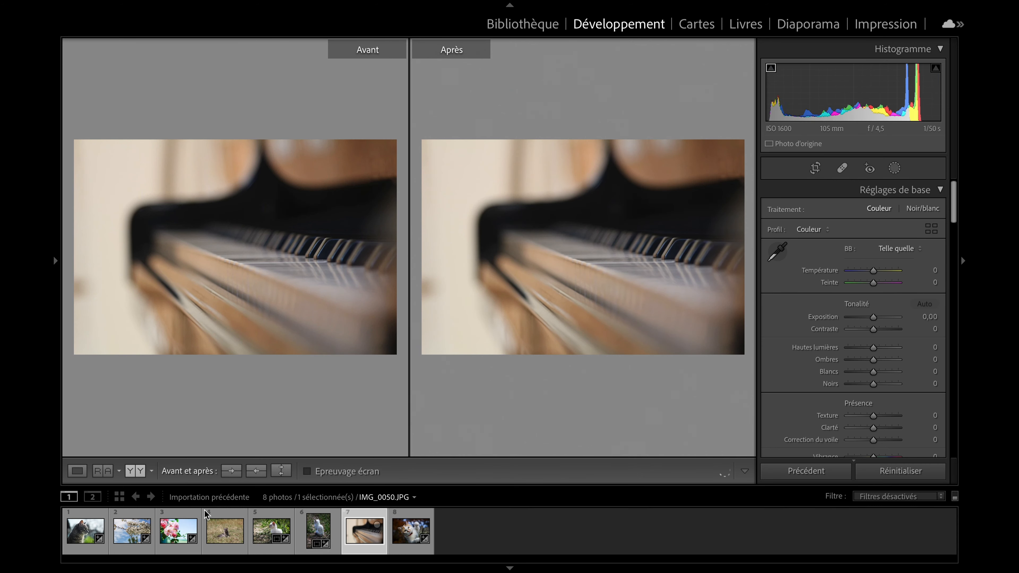
left_click(78, 471)
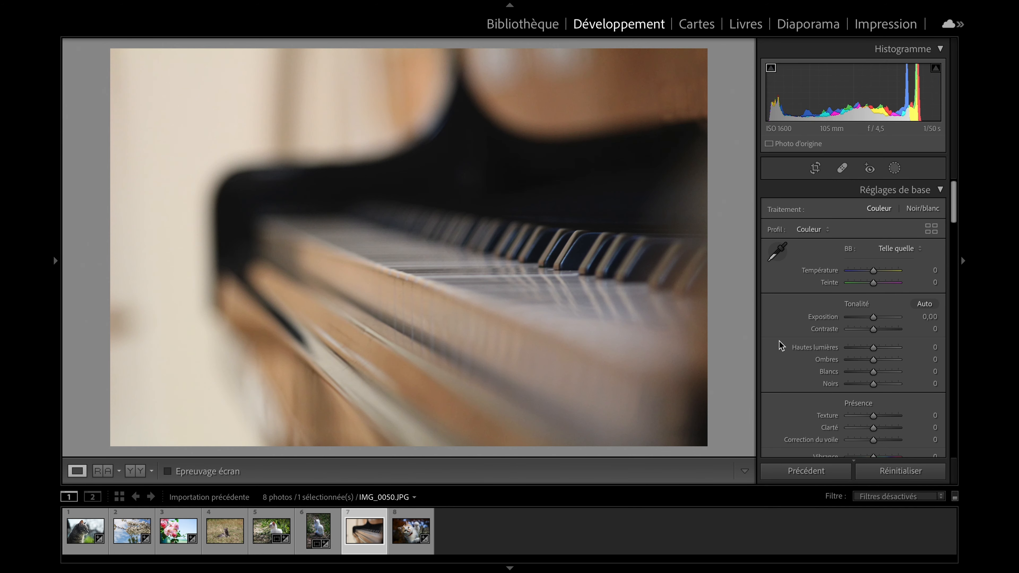
left_click(608, 278)
left_click(478, 164)
left_click(477, 177)
Set the piano photo's sharpening amount to 87 and return to the full view.
scroll(840, 368, "down", 10)
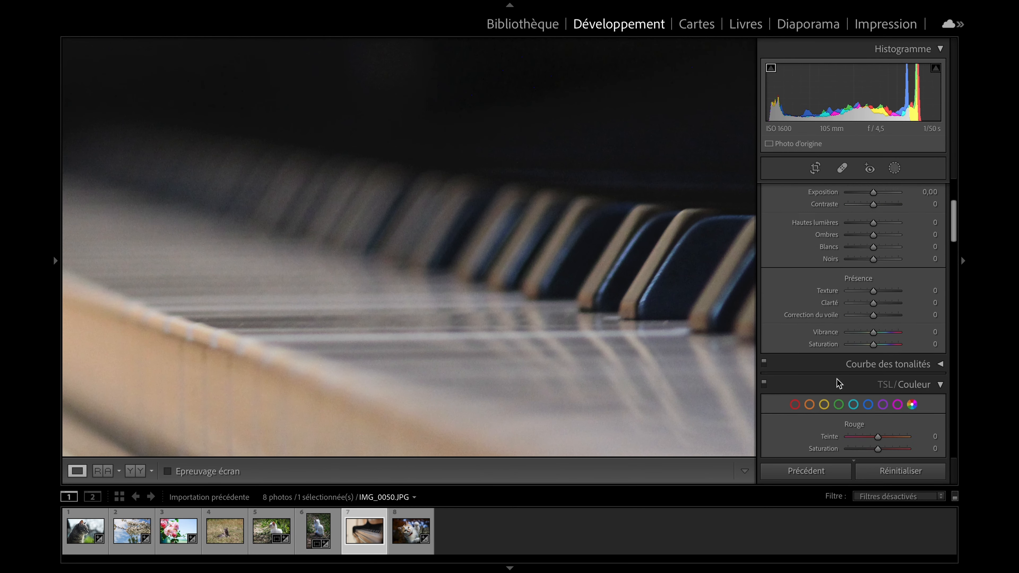
scroll(838, 364, "down", 3)
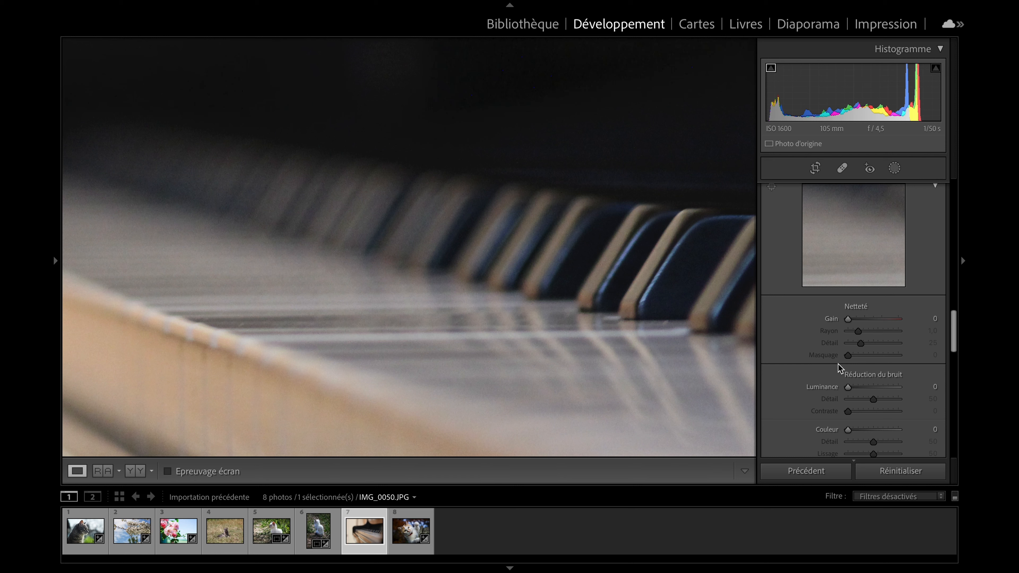
left_click_drag(858, 322, 884, 322)
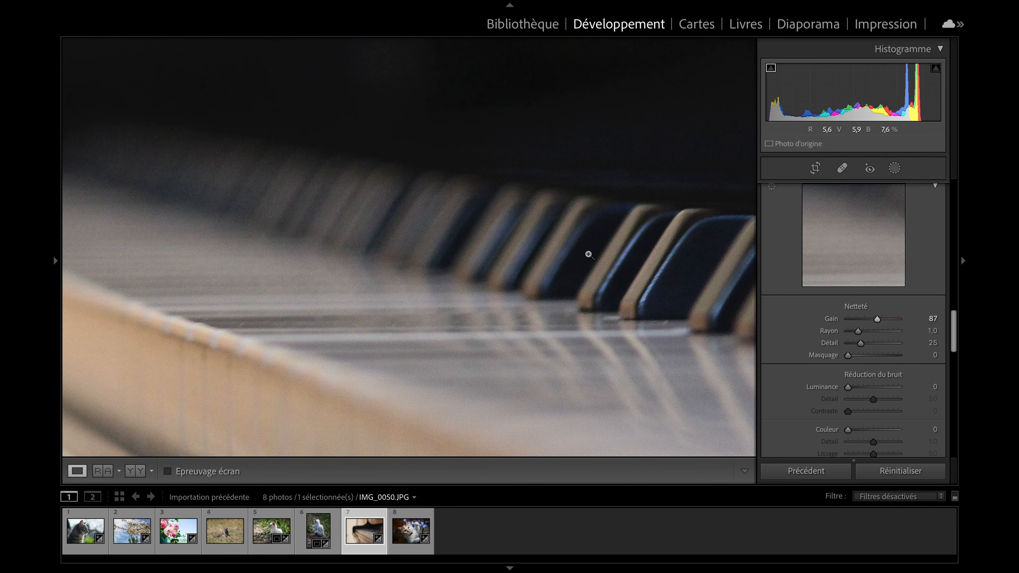
left_click(466, 295)
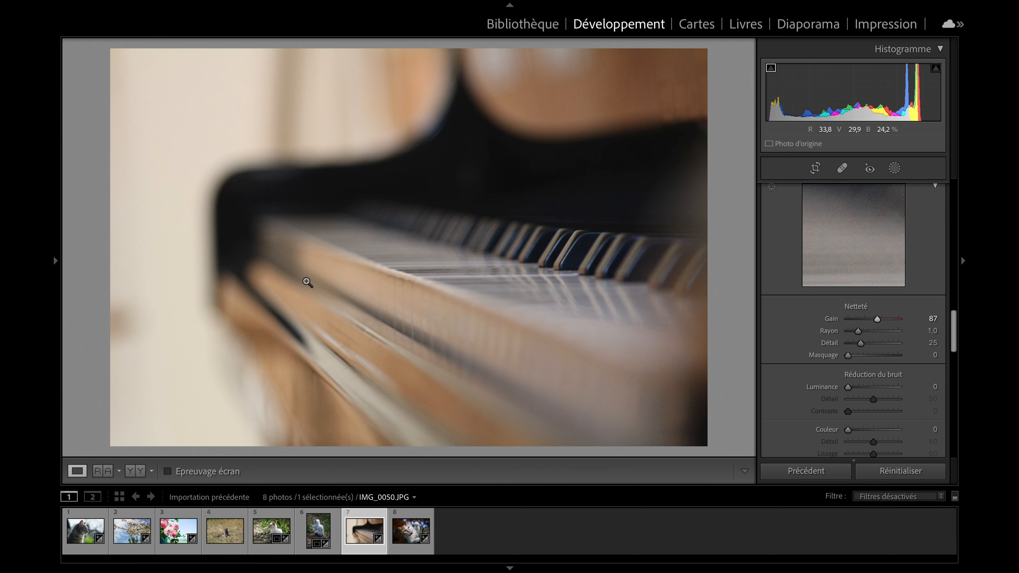
Try the Portrait preset on the piano photo and undo it.
left_click(53, 275)
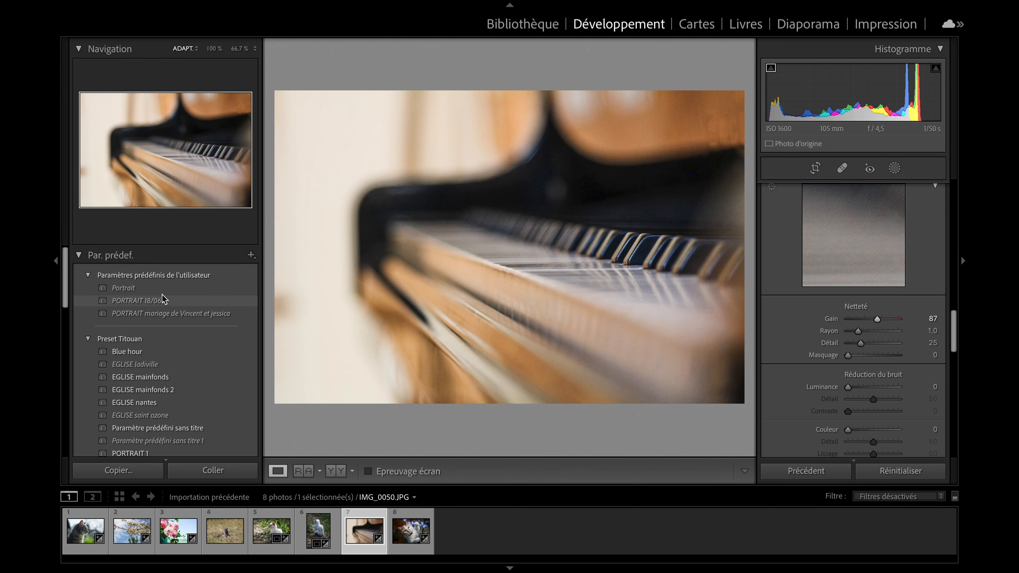
left_click(224, 289)
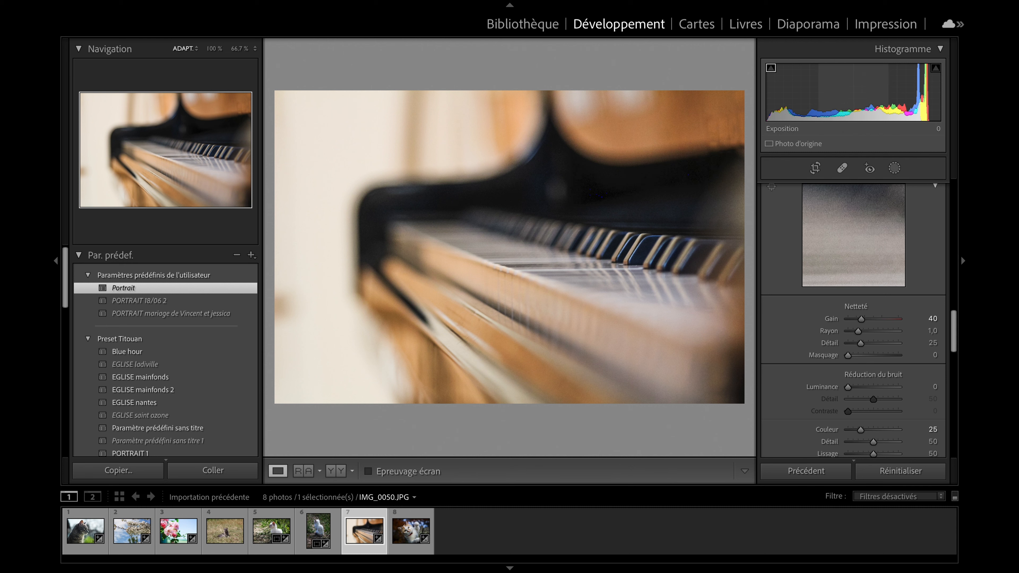
key("ctrl+z")
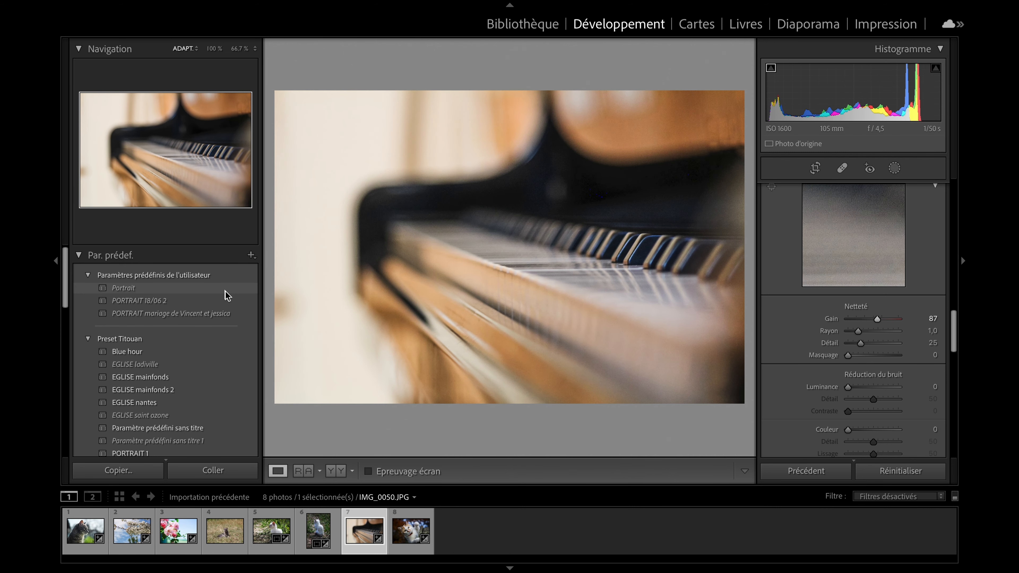
Apply the Portrait preset to the piano photo, with the sharpening amount at 125 and luminance noise reduction at 28.
left_click(224, 288)
left_click_drag(881, 320, 886, 323)
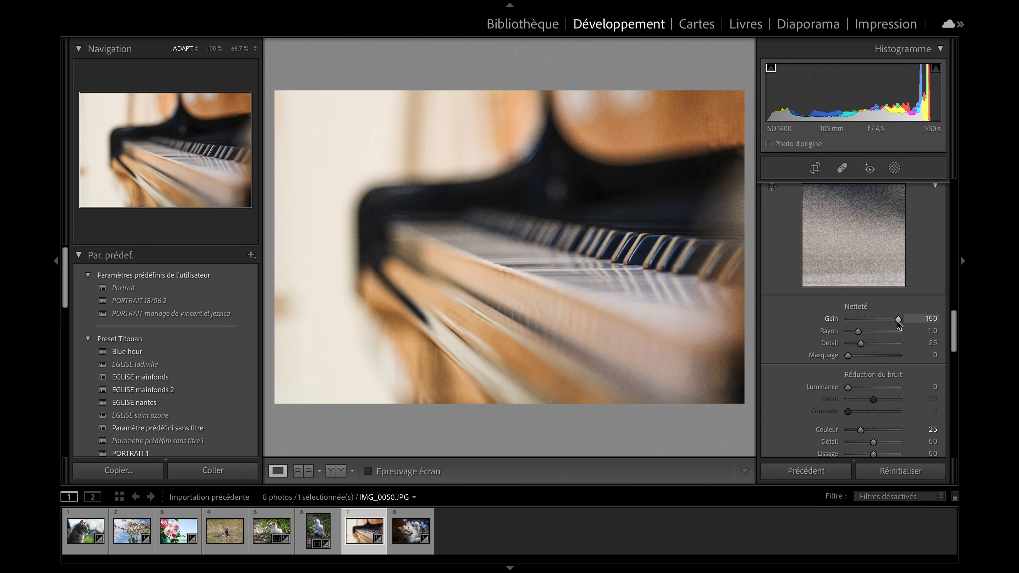
left_click_drag(848, 387, 861, 387)
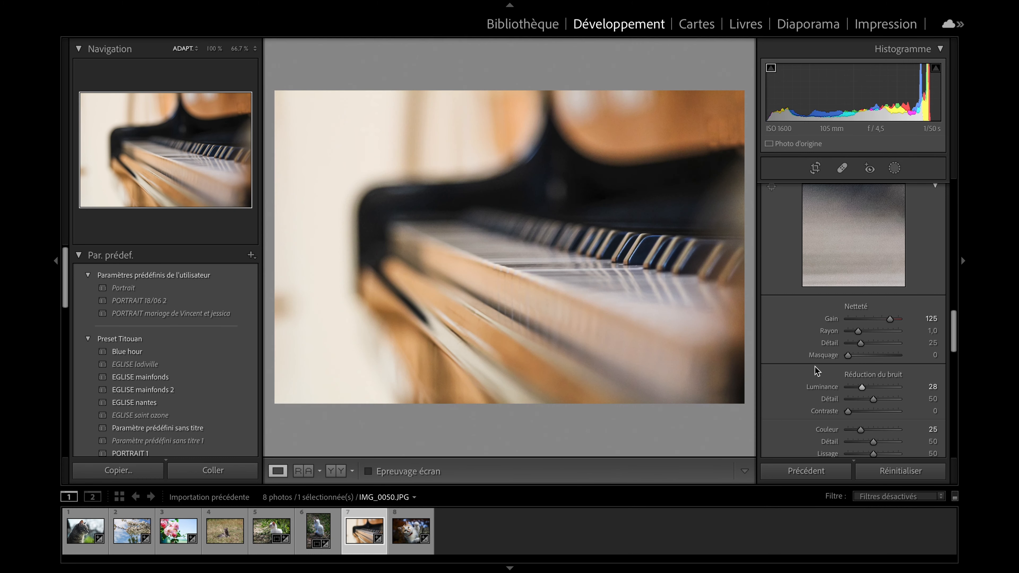
Try a white balance sampled from the front edge of the piano and undo it.
scroll(817, 371, "up", 10)
left_click(777, 251)
left_click(523, 291)
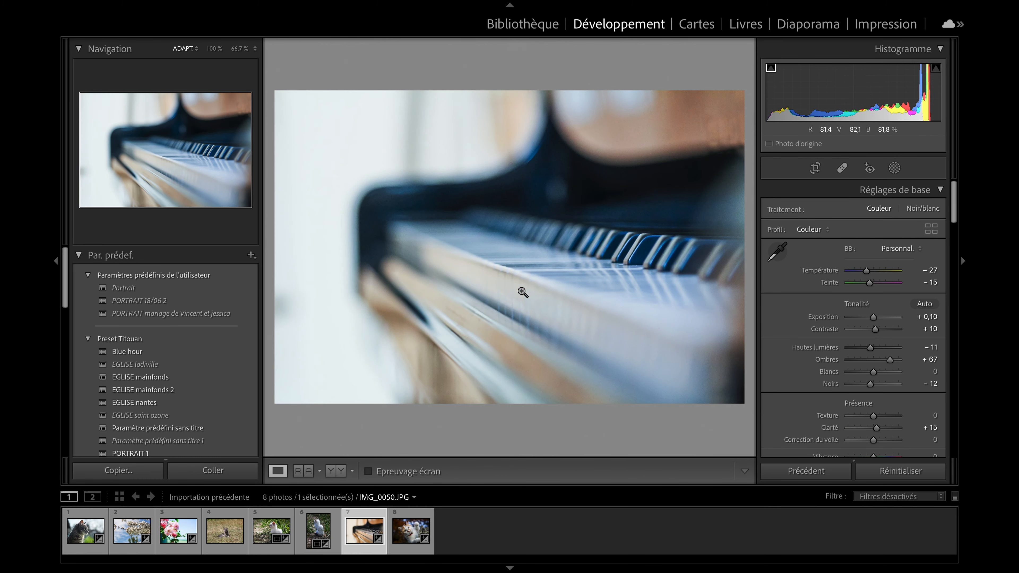
key("ctrl+z")
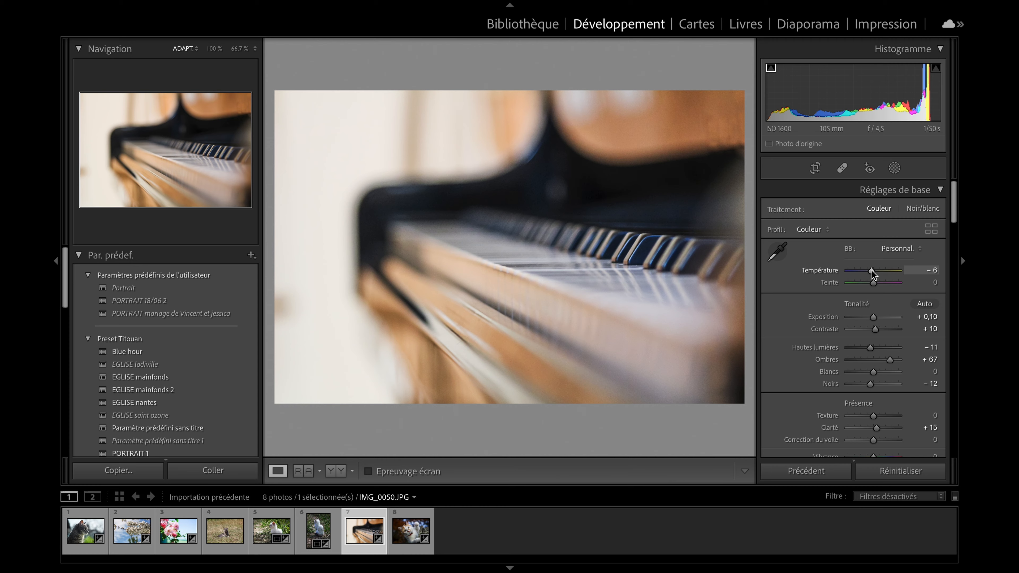
Set the piano photo's Temperature to -2, Exposure to 0, Highlights to +34, Shadows to +26, Whites to +44 and Blacks to +49.
left_click_drag(874, 274, 873, 274)
mouse_move(890, 360)
left_mouse_down()
mouse_move(873, 360)
mouse_move(874, 384)
mouse_move(894, 372)
mouse_move(848, 347)
mouse_move(881, 348)
left_mouse_up()
left_click(937, 71)
left_click_drag(873, 318, 874, 318)
left_click_drag(873, 360, 879, 360)
left_click_drag(874, 384, 886, 384)
left_click_drag(873, 318, 873, 317)
double_click(873, 318)
Inspect the piano keys up close and compare the photo before and after the edit.
left_click(587, 241)
left_click(588, 241)
left_click(336, 471)
left_click(280, 476)
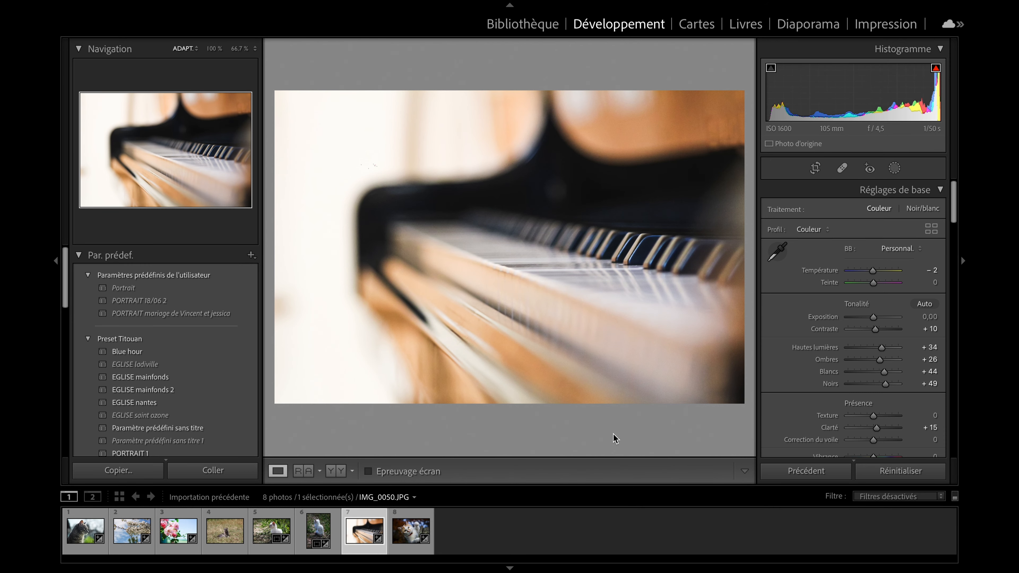
Set the piano photo's Clarity to +7 and show it side by side with the original.
double_click(875, 428)
left_click(55, 289)
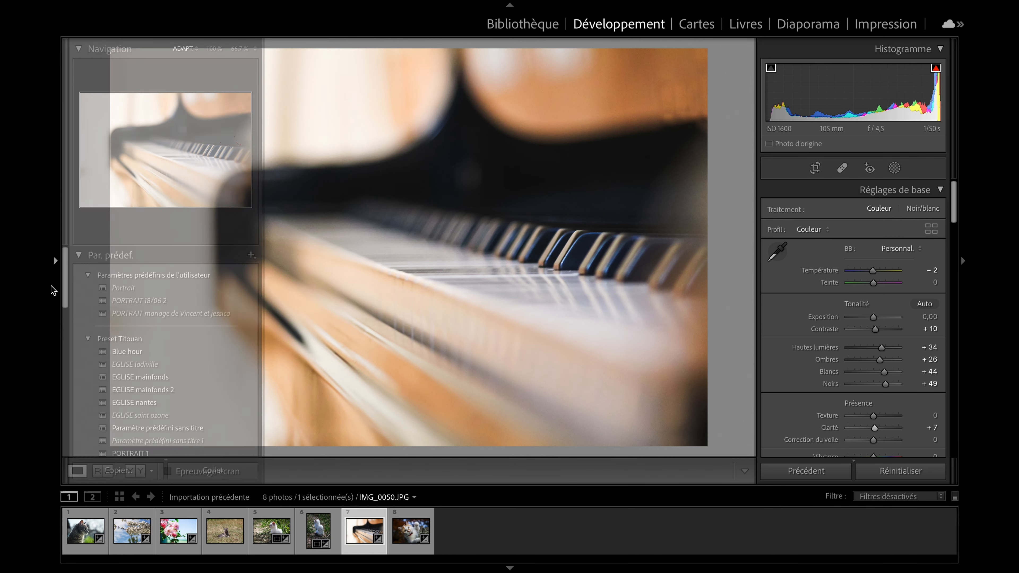
left_click(131, 471)
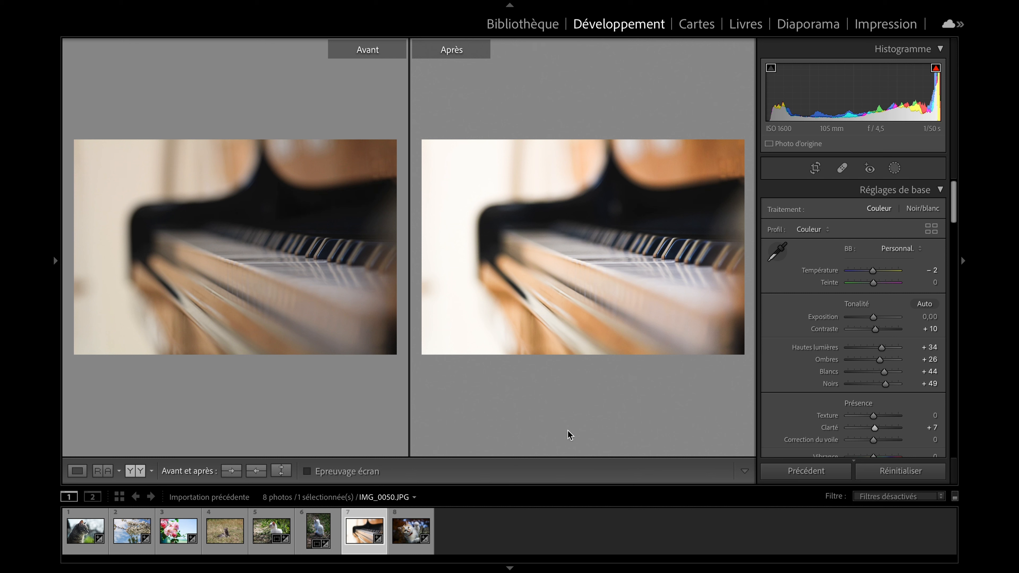